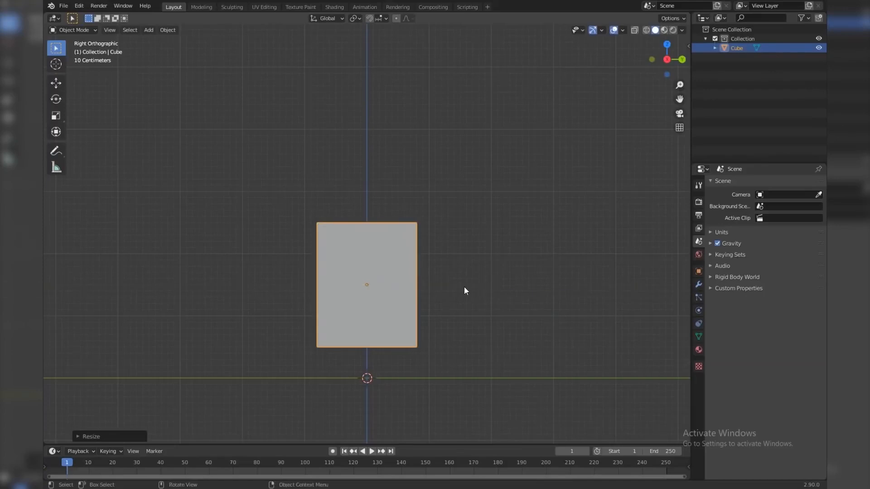
Add a Subdivision Surface modifier to the cube
left_click(698, 284)
left_click(749, 184)
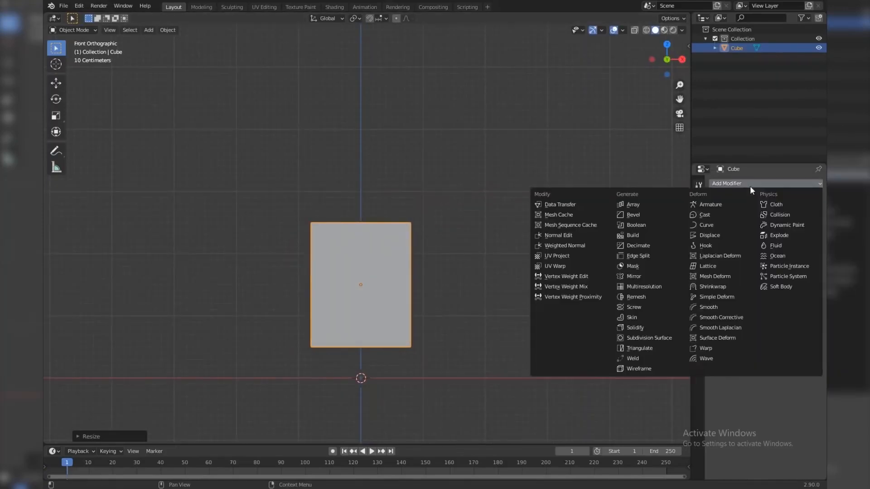
left_click(655, 340)
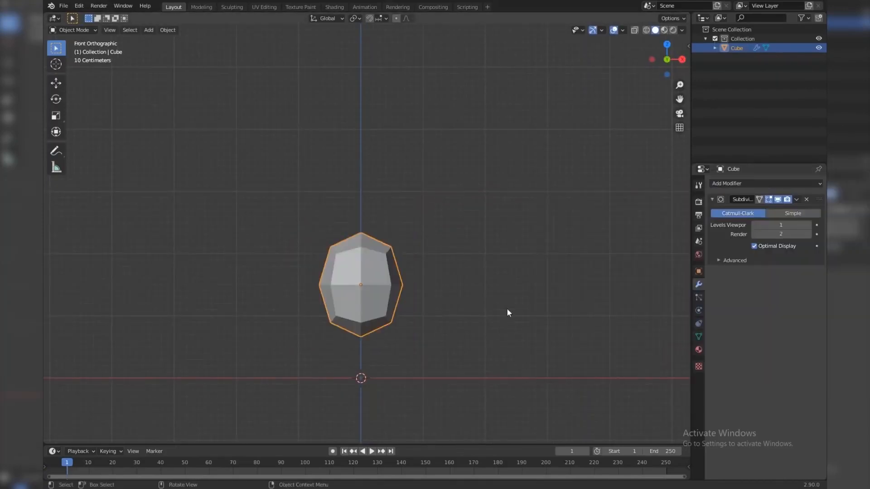
Add a horizontal loop cut around the cube and lower it along Z toward the base
scroll(480, 306, "up", 2)
key("Tab")
middle_click_drag(424, 313, 417, 264, "shift")
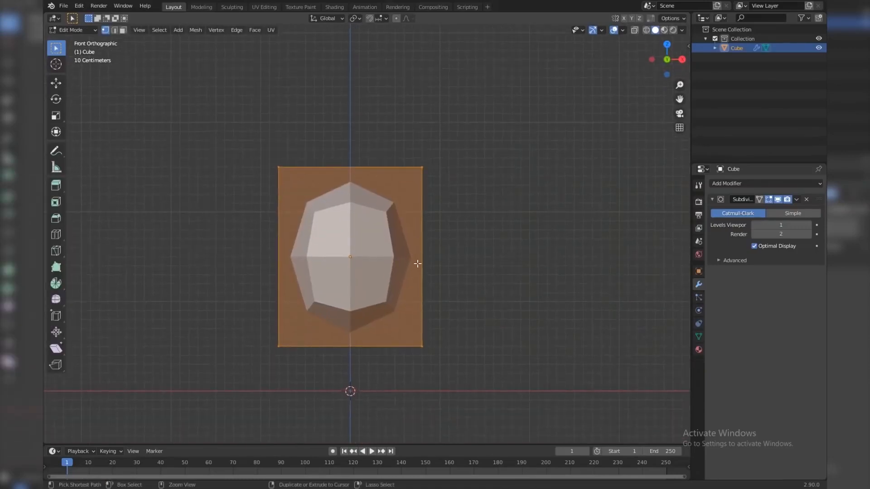
key("ctrl+r")
left_click(417, 264)
key("g")
key("z")
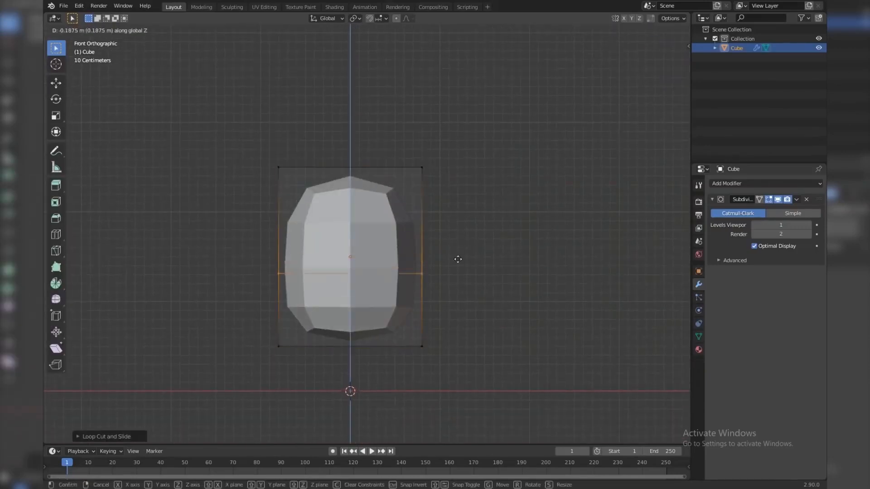
left_click(453, 296)
key("Tab")
Move the cube's upper front edge inward along Y in the side view to slant the front
middle_click_drag(425, 272, 498, 245)
key("KP_3")
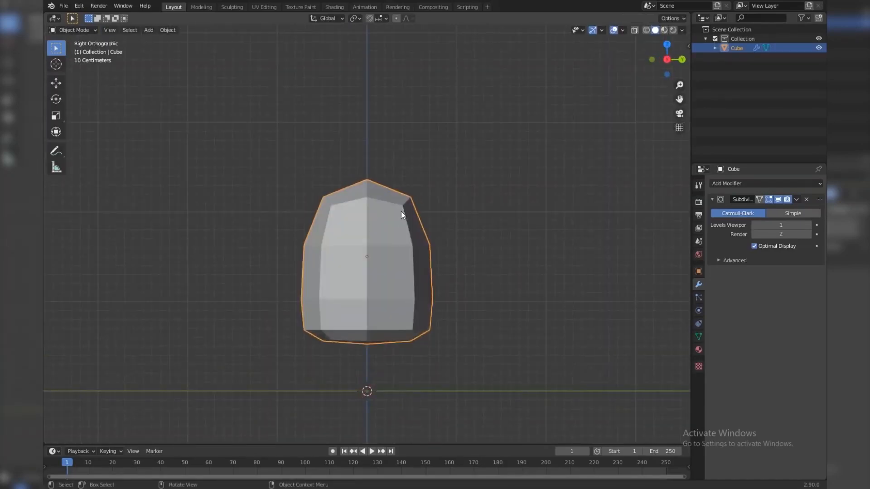
key("Tab")
key("alt+z")
key("g")
key("y")
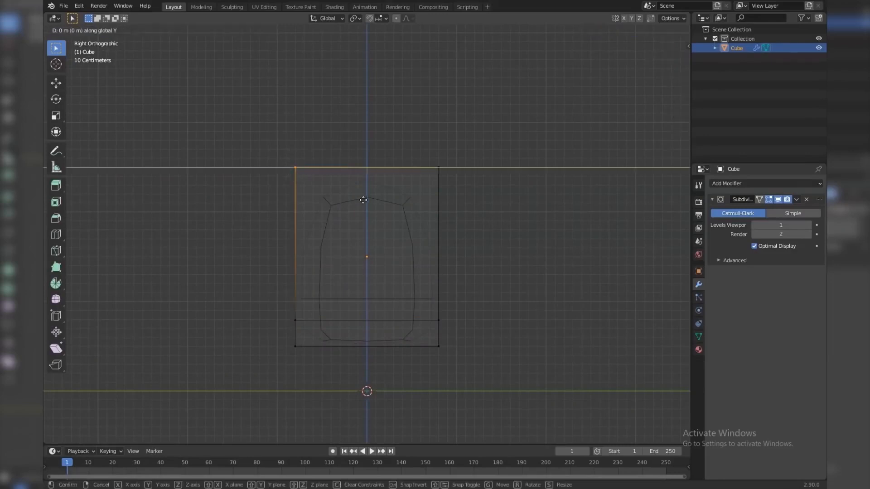
left_click(387, 204)
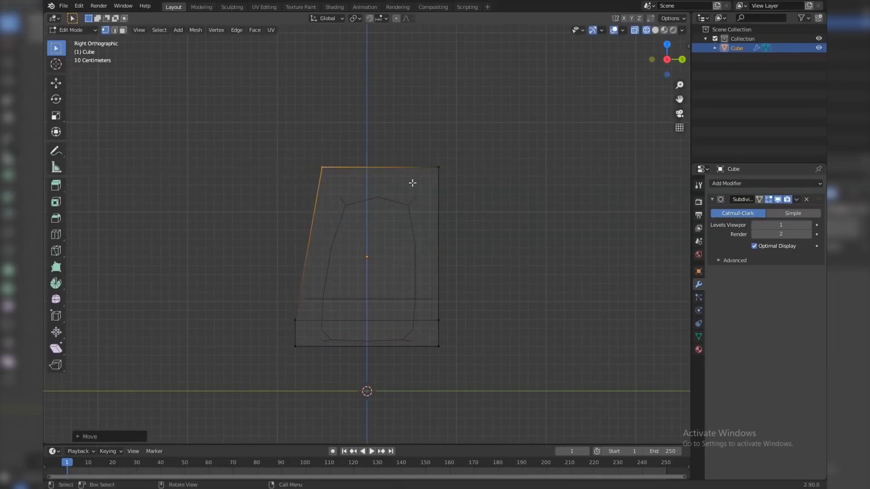
Scale the whole mesh along Y and return to solid shading
key("a")
key("s")
key("y")
left_click(520, 218)
key("Tab")
key("z")
left_click(485, 240)
Apply the Subdivision Surface modifier to the body
mouse_move(485, 243)
middle_mouse_down()
mouse_move(480, 259)
mouse_move(551, 245)
middle_mouse_up()
key("KP_1")
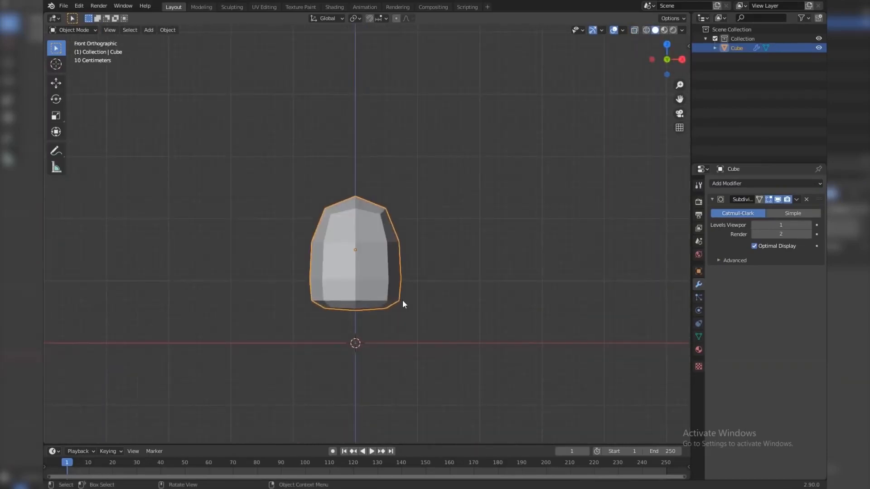
scroll(404, 297, "up", 2)
middle_click_drag(404, 295, 427, 274, "shift")
middle_click_drag(425, 307, 426, 263, "shift")
left_click(796, 199)
left_click(770, 209)
Move the inner vertex on the +X side of the underside toward the centre along X
key("ctrl+KP_7")
key("Tab")
scroll(499, 257, "up", 3)
left_click(425, 263)
key("g")
key("x")
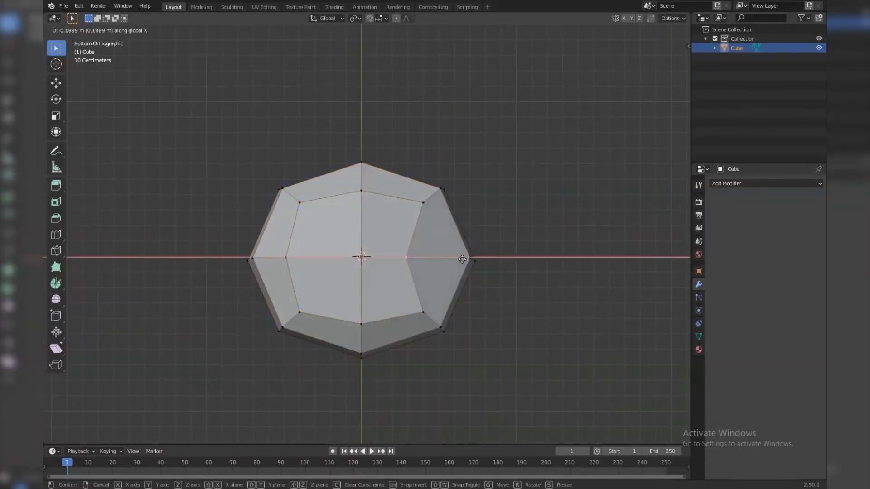
left_click(446, 262)
Reposition the inner and outer front corner vertices on the underside's +X side to shape the leg base
key("g")
left_click(390, 206)
left_click(439, 189)
key("g")
left_click(448, 207)
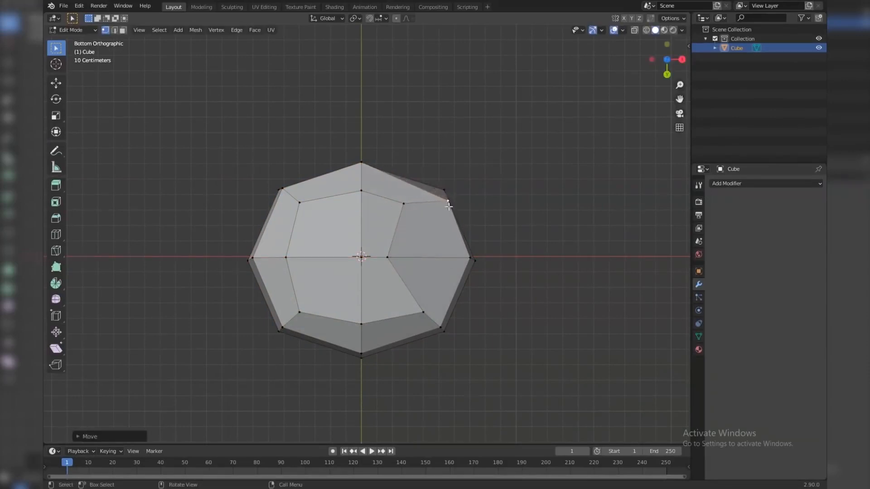
Reposition the inner and outer rear corner vertices on the underside's +X side to match the front ones
left_click(420, 306)
key("g")
left_click(399, 305)
left_click(433, 316)
key("g")
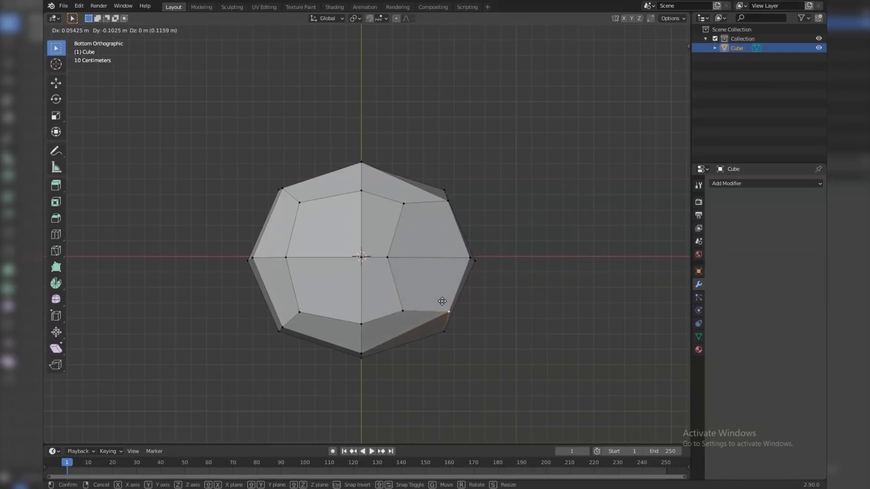
left_click(442, 299)
key("g")
left_click(448, 204)
Select the leg-base faces on the underside, then rotate and shift them slightly in the front view
left_click(429, 251)
middle_click_drag(429, 250, 479, 287)
scroll(473, 269, "down", 2)
scroll(473, 269, "up", 2)
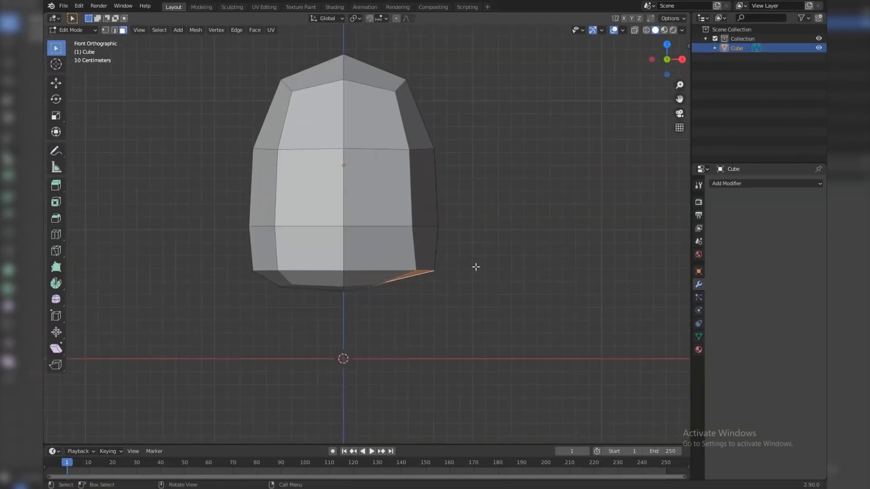
key("r")
left_click(490, 281)
key("g")
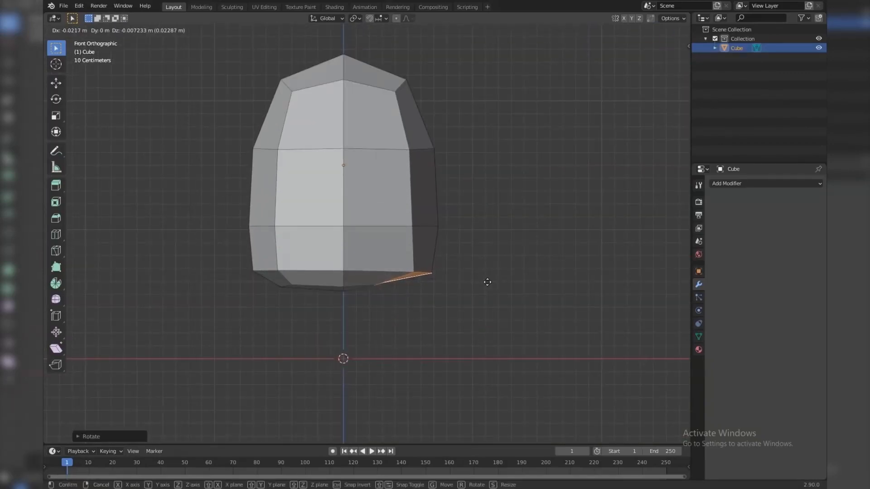
left_click(487, 281)
Extrude the leg-base faces down along Z into a leg and flatten its end with a Z scale of 0
key("e")
key("z")
left_click(485, 352)
key("s")
key("z")
key("0")
left_click(485, 354)
Lower the leg's flat end along Z to the ground axis
key("g")
key("z")
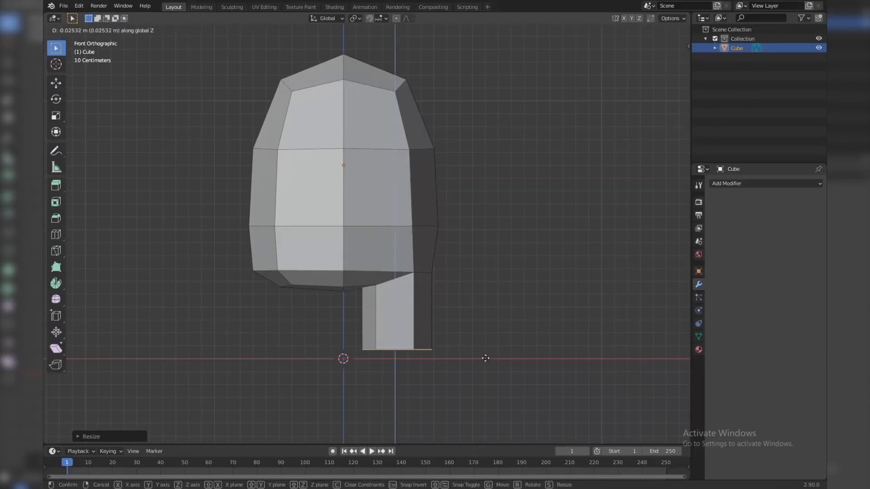
left_click(485, 362)
scroll(473, 226, "down", 2)
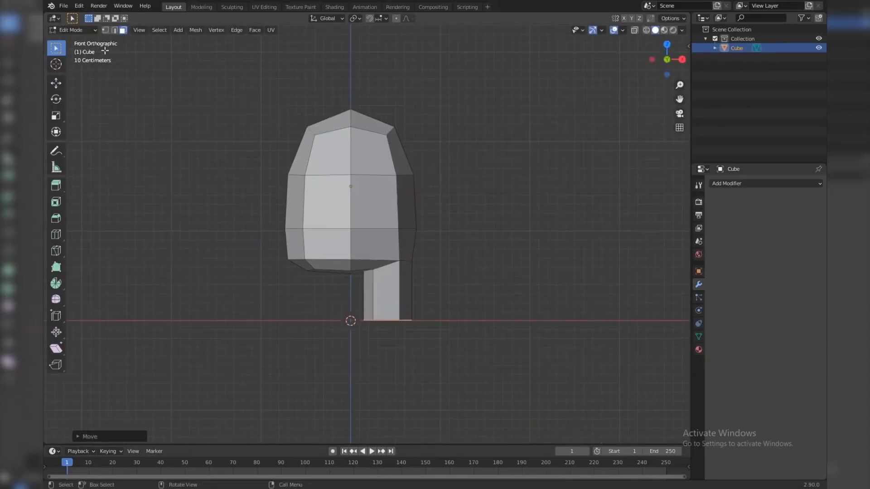
Delete the vertices of the legless half of the body
key("alt+z")
key("alt+a")
left_click_drag(262, 90, 328, 308)
key("x")
left_click(539, 181)
left_click(454, 197)
key("Tab")
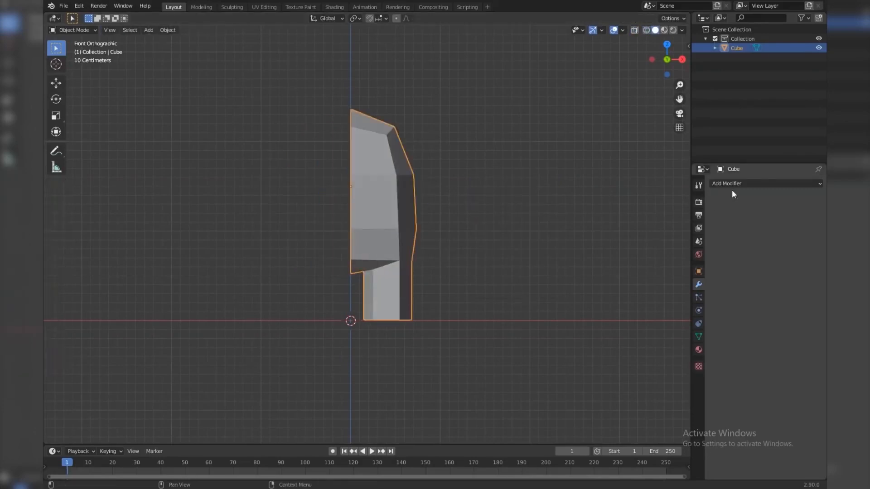
Add a Mirror modifier to the half body and collapse its settings
left_click(725, 184)
left_click(652, 277)
mouse_move(447, 231)
middle_mouse_down()
mouse_move(316, 235)
mouse_move(480, 232)
middle_mouse_up()
left_click(713, 199)
Add a Subdivision Surface modifier after the Mirror and shade the body smooth
left_click(724, 183)
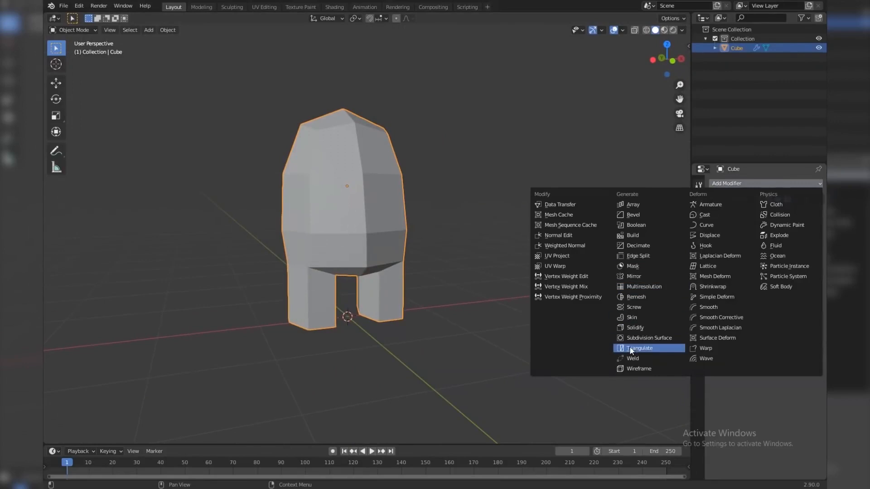
left_click(620, 347)
key("KP_1")
right_click(522, 235)
left_click(522, 232)
scroll(448, 256, "up", 2)
Lower the body slightly along Z toward the ground axis
key("Tab")
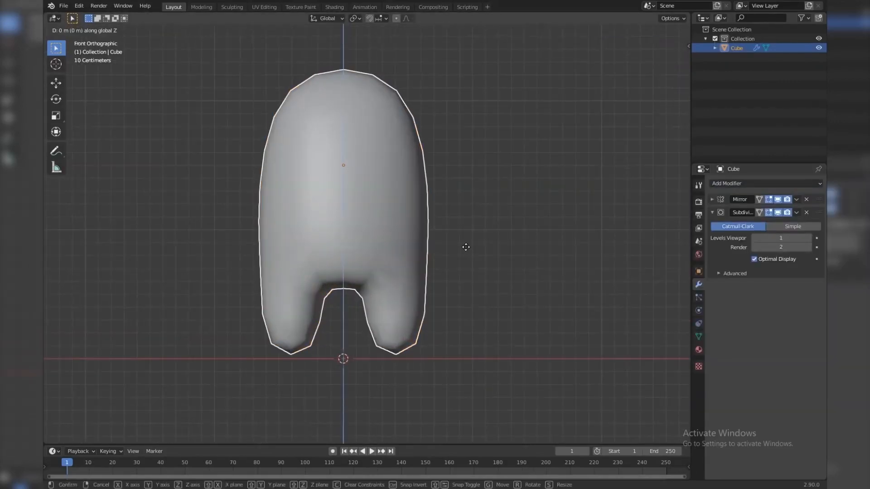
key("Tab")
middle_click_drag(433, 270, 476, 278)
key("KP_1")
Add a horizontal loop cut around the leg and slide it slightly toward the foot
scroll(419, 285, "up", 2)
key("Tab")
key("ctrl+r")
left_click(421, 317)
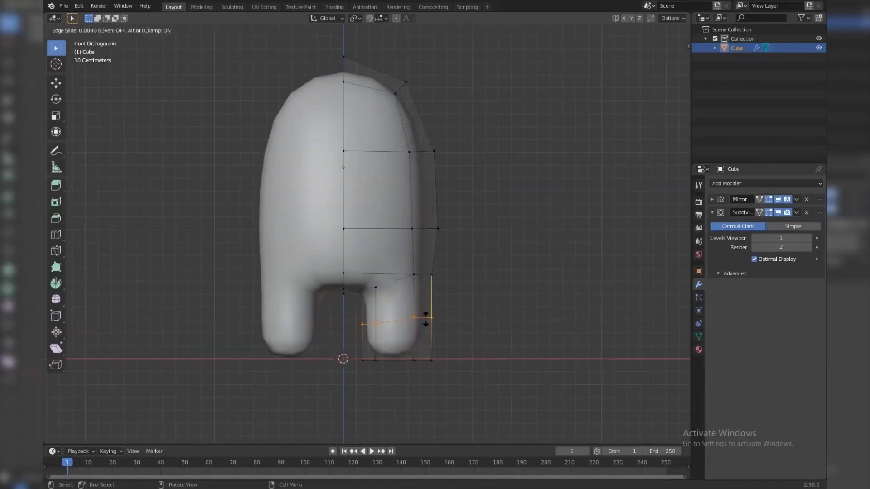
left_click(427, 325)
Select the vertices at the crotch and top of the leg and lower them slightly along Z
left_click(324, 288)
key("c")
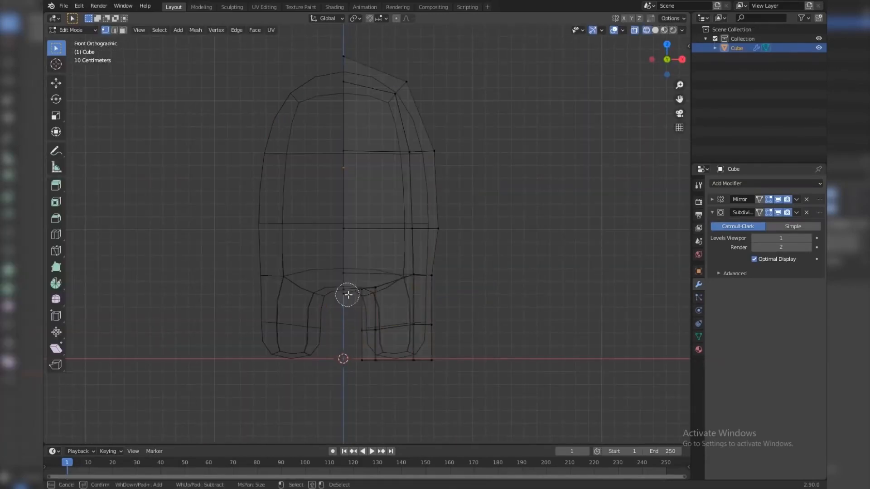
key("Escape")
key("z")
key("g")
key("z")
left_click(482, 280)
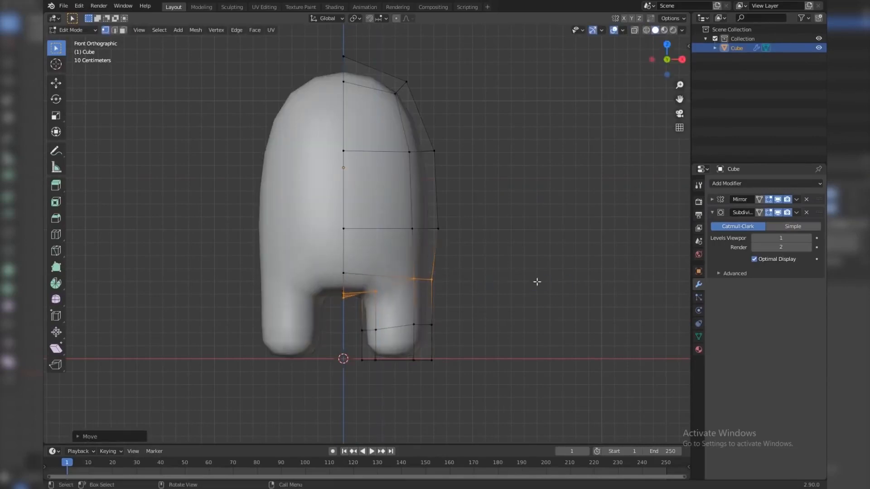
key("Tab")
Scale the faces on the underside of the leg to adjust the foot shape
scroll(425, 250, "down", 4)
left_click_drag(422, 250, 483, 256, "alt")
key("alt+a")
middle_click_drag(483, 259, 399, 201)
key("Tab")
scroll(399, 201, "up", 2)
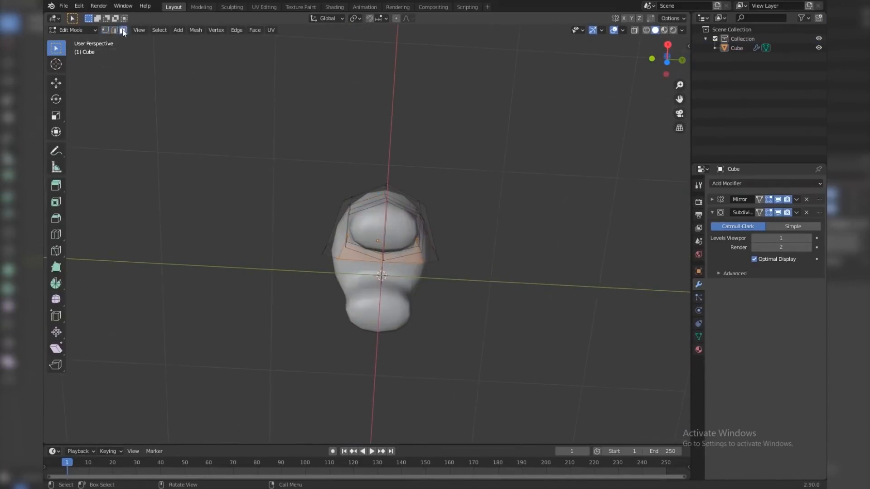
middle_click_drag(405, 223, 441, 244)
key("s")
left_click(493, 276)
key("Tab")
key("a")
scroll(426, 235, "up", 3)
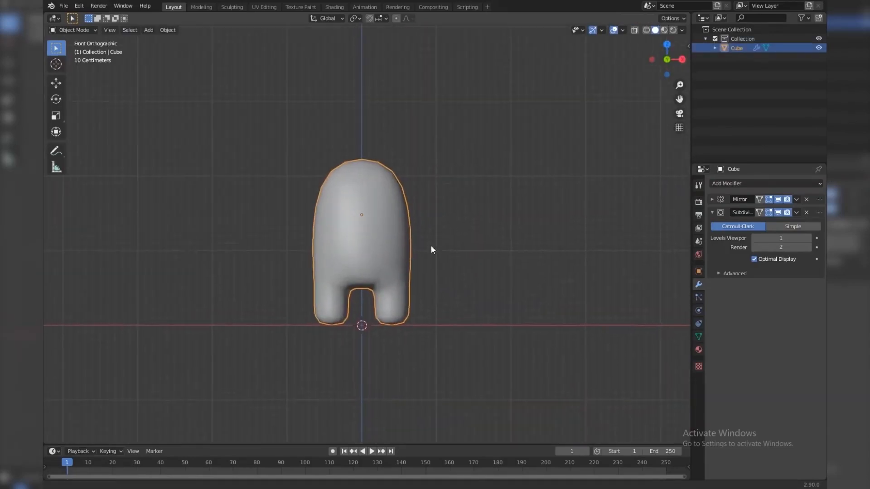
Apply the Mirror and Subdivision Surface modifiers to the body
key("Tab")
middle_click_drag(495, 219, 338, 233)
left_click(393, 237)
middle_click_drag(392, 237, 454, 229)
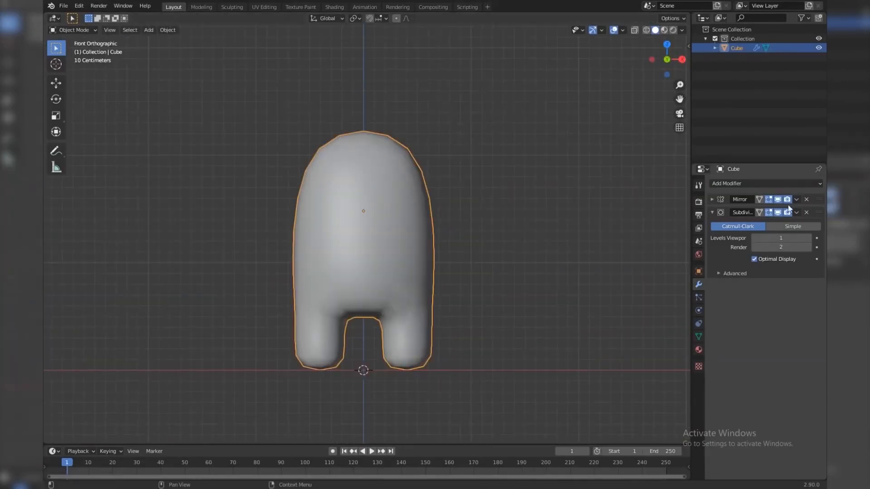
left_click(796, 199)
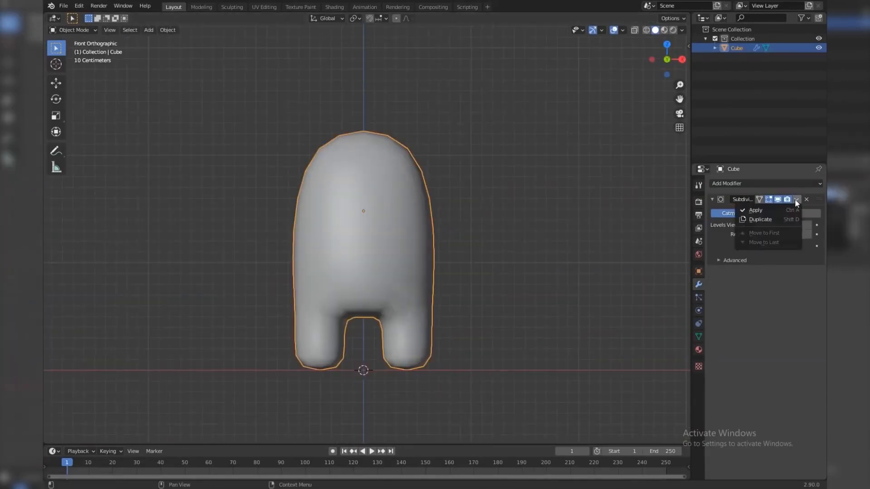
left_click(755, 211)
key("Tab")
scroll(429, 219, "up", 1)
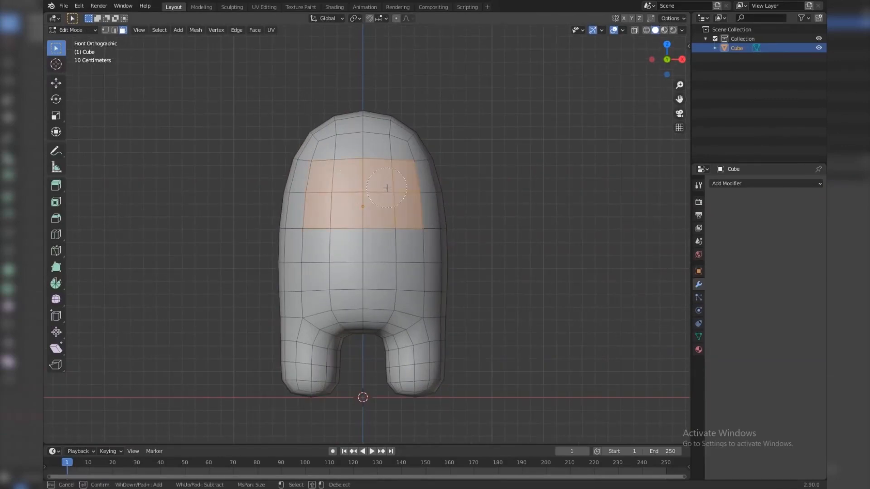
key("Escape")
scroll(448, 221, "down", 3)
Lower the two upper corner vertices of the visor area along Z and bring them closer together along X
middle_click_drag(449, 221, 455, 197)
scroll(532, 225, "up", 4)
left_click(308, 166)
middle_click_drag(422, 158, 392, 148)
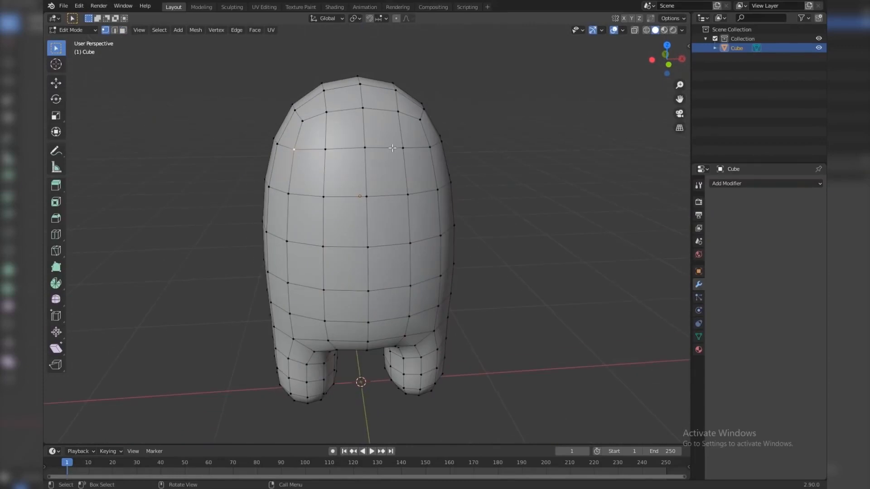
key("g")
key("z")
left_click(509, 157)
key("s")
key("x")
left_click(509, 164)
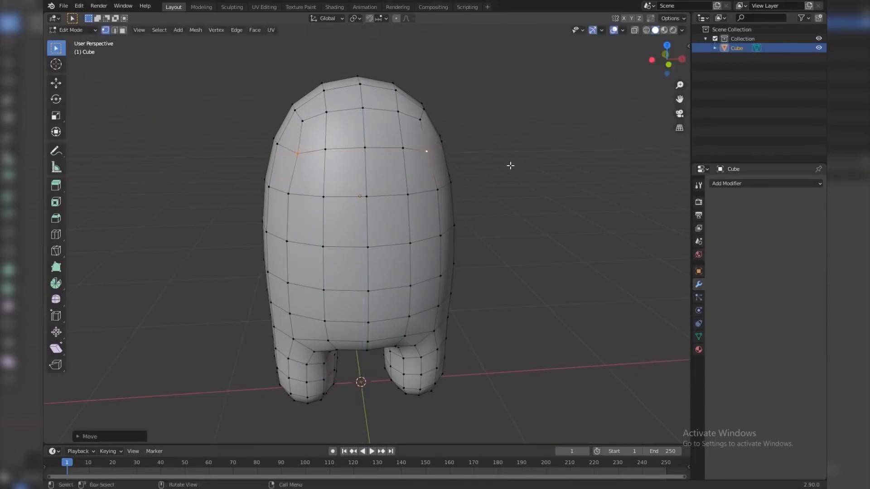
Adjust the lower corner vertices of the visor area, raising them along Z to round its outline
key("g")
left_click(518, 242)
key("g")
key("z")
left_click(504, 184)
Select the eight visor faces on the upper front, extrude them in place and scale them slightly inward
key("c")
left_click_drag(325, 196, 403, 195)
middle_click_drag(435, 216, 525, 218)
scroll(543, 219, "up", 2)
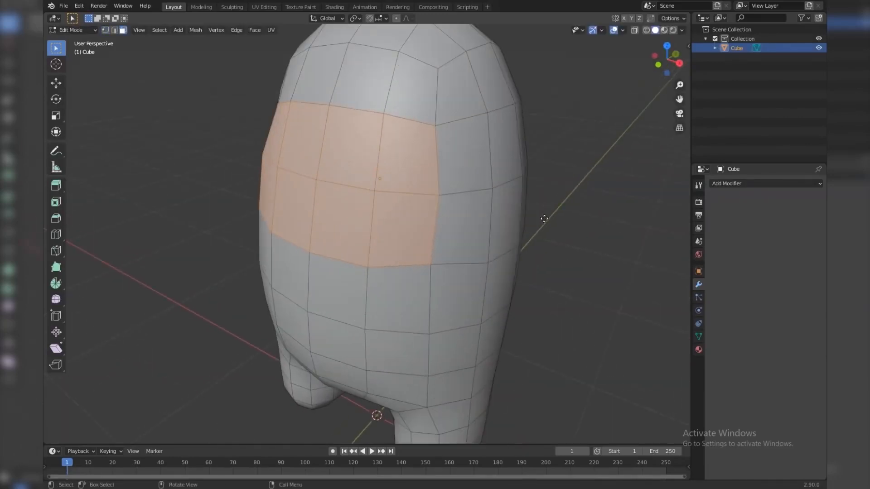
key("e")
right_click(545, 218)
key("s")
left_click(541, 218)
Nudge the inset visor faces along their normal and extrude them outward into a thick visor
key("g")
key("z")
key("z")
left_click(542, 217)
key("e")
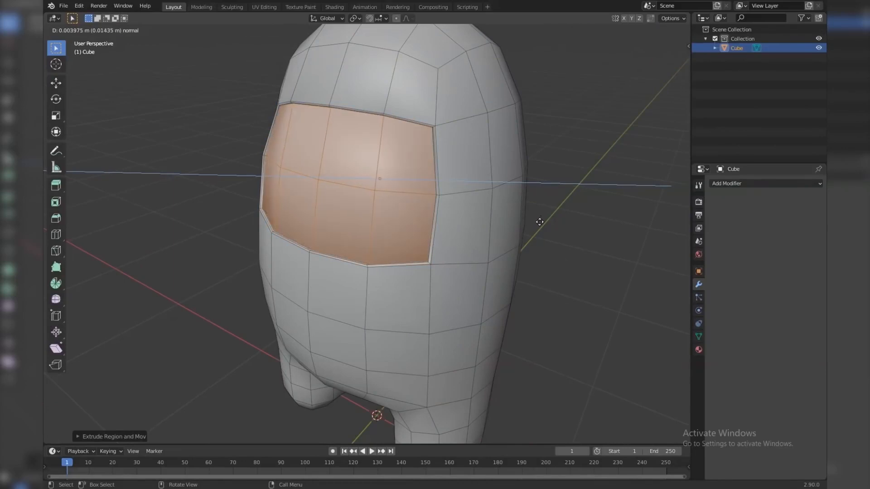
left_click(521, 237)
key("KP_3")
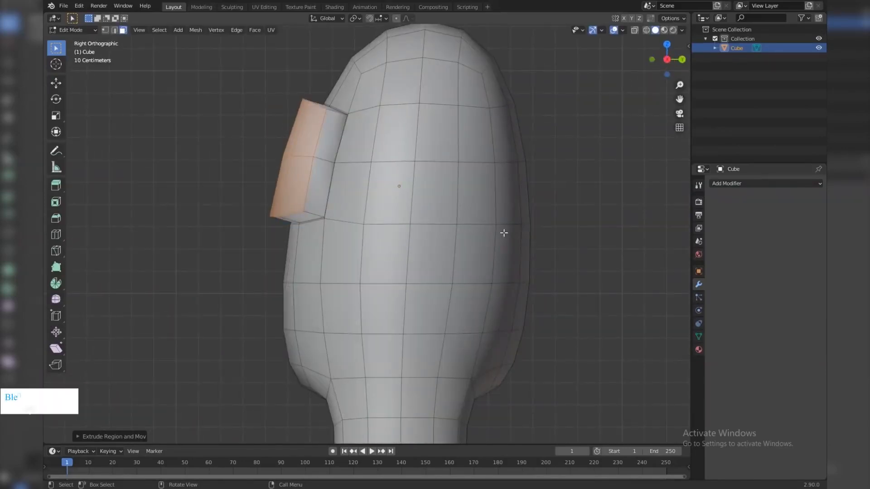
Scale the visor's front faces along Y to flatten them and move them slightly back and down
scroll(502, 232, "down", 2)
key("s")
key("y")
left_click(431, 194)
key("g")
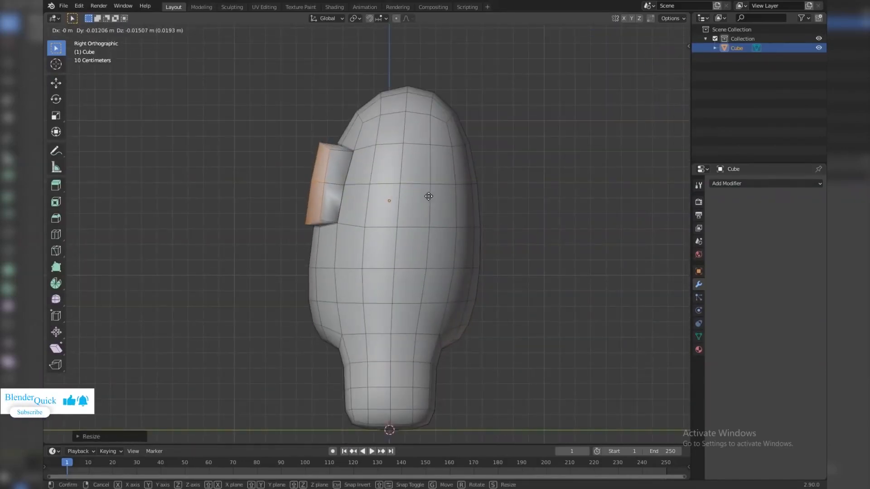
left_click(428, 193)
middle_click_drag(428, 193, 469, 253, "shift")
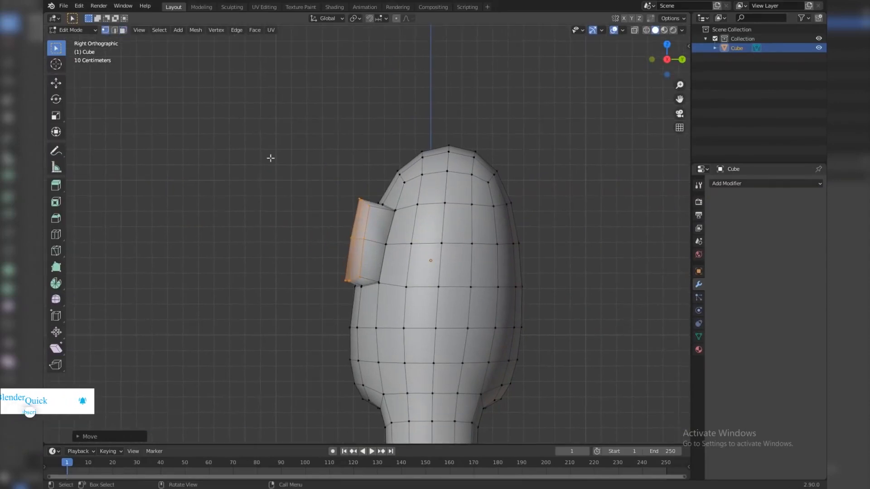
Move the visor's upper front vertices back toward the body in see-through display, and return to solid shading
key("shift+z")
scroll(345, 149, "up", 2)
left_click(355, 178)
key("g")
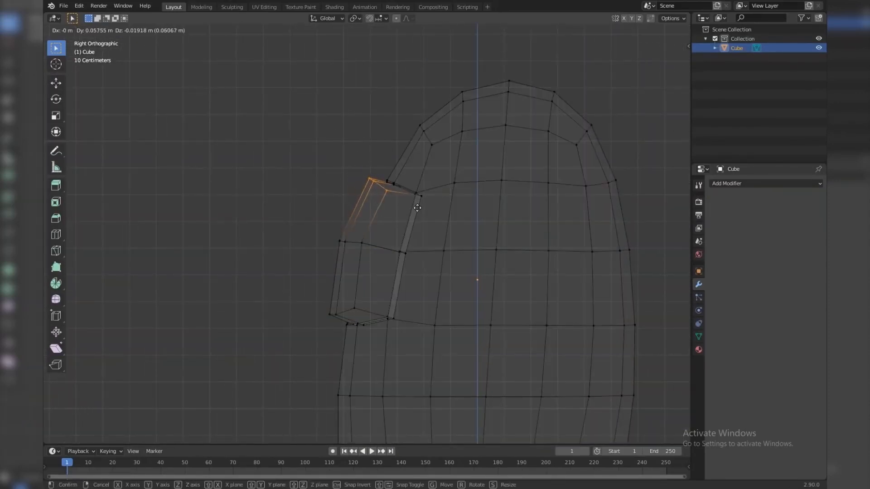
left_click(417, 208)
scroll(414, 187, "down", 3)
key("Tab")
key("z")
left_click(537, 202)
Select the block of faces on the character's upper back and duplicate them in place
scroll(489, 226, "down", 3)
mouse_move(457, 243)
middle_mouse_down()
mouse_move(512, 260)
mouse_move(239, 247)
mouse_move(157, 68)
middle_mouse_up()
key("Tab")
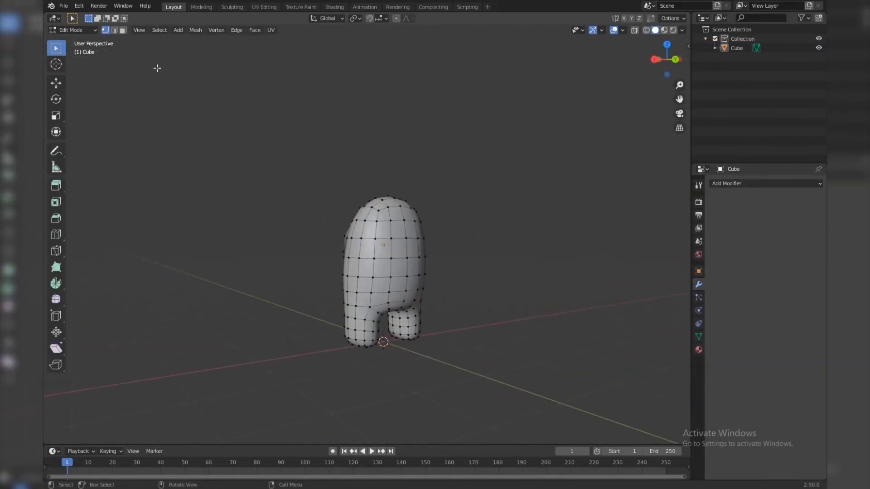
left_click(123, 31)
middle_click_drag(418, 248, 384, 250)
scroll(383, 249, "up", 2)
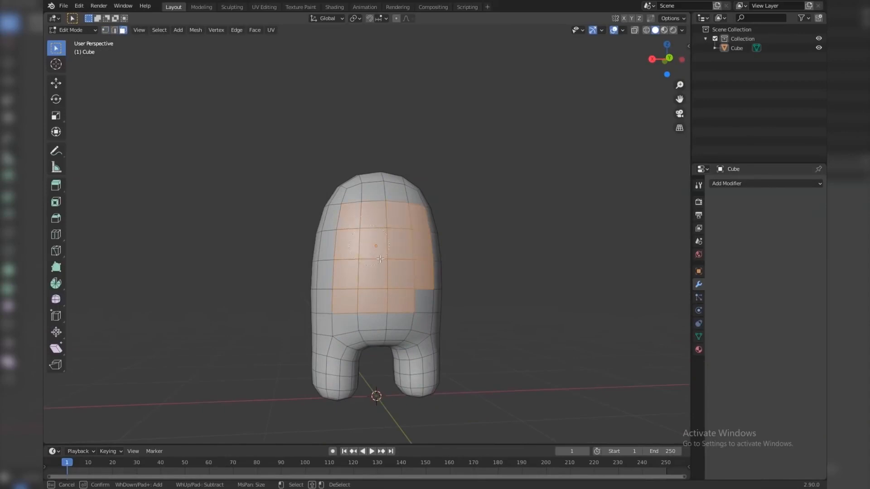
right_click(402, 283)
mouse_move(433, 262)
middle_mouse_down()
mouse_move(348, 262)
mouse_move(399, 261)
middle_mouse_up()
key("shift+d")
right_click(364, 256)
Offset the duplicated back faces and extrude them outward from the body to form a thick backpack
scroll(399, 267, "up", 1)
key("g")
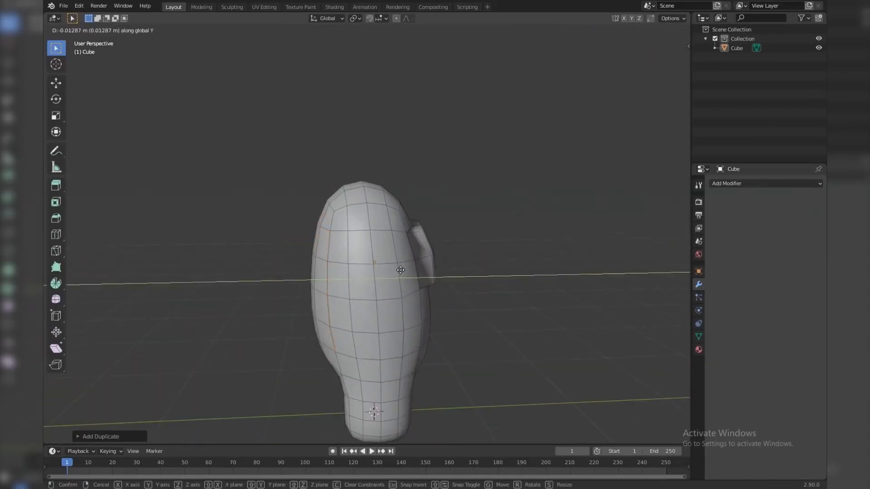
key("x")
key("x")
left_click(382, 277)
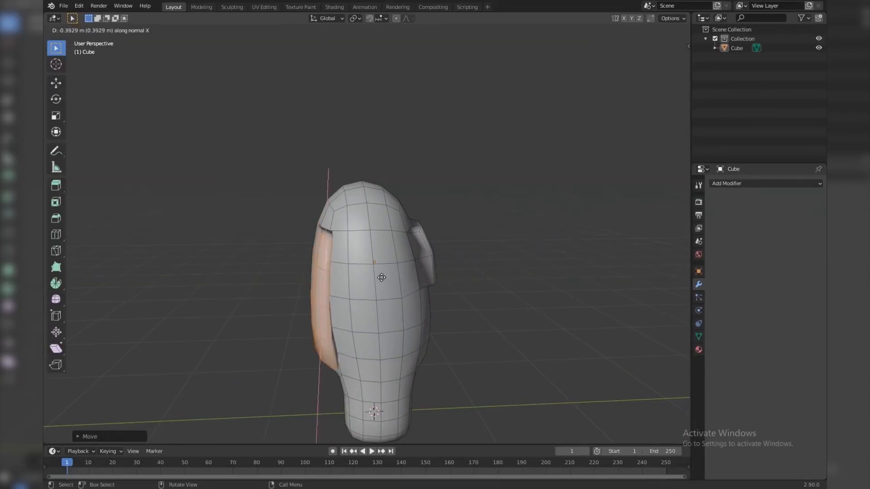
key("e")
key("y")
left_click(424, 276)
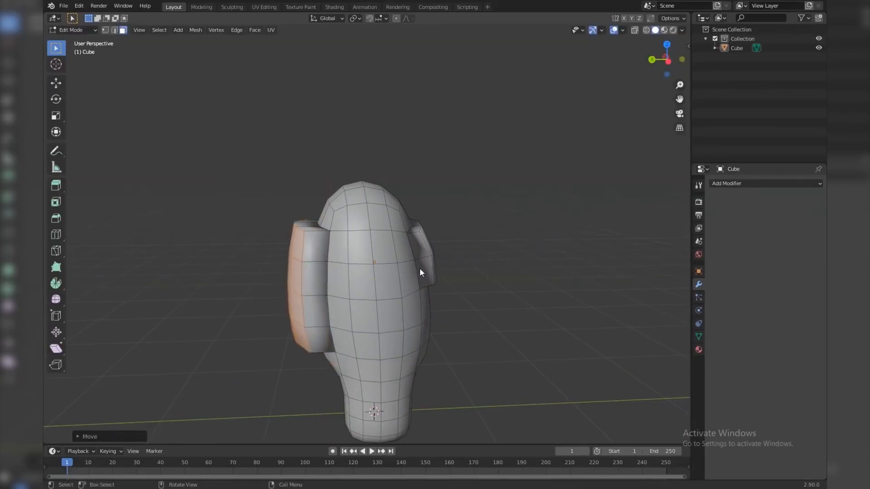
Scale down the outer faces of the backpack and check its shape against the body
key("Tab")
middle_click_drag(394, 295, 449, 267)
key("Tab")
key("s")
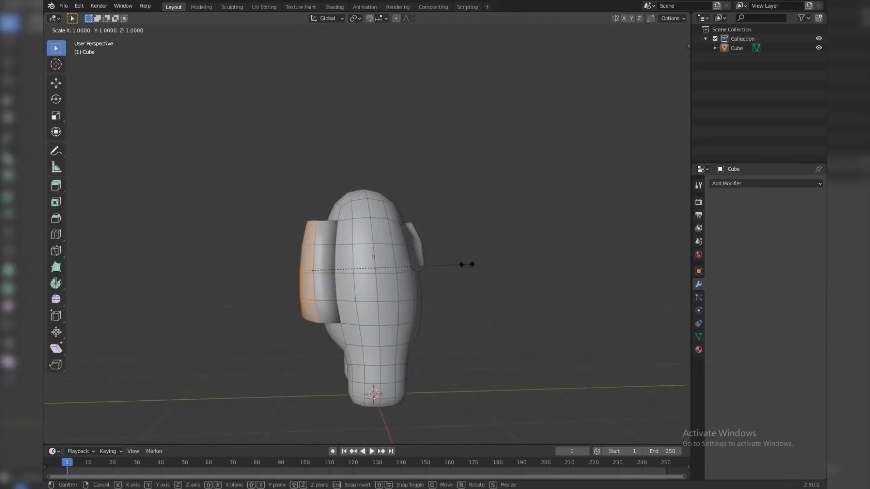
left_click(360, 246)
middle_click_drag(360, 246, 433, 263)
key("Tab")
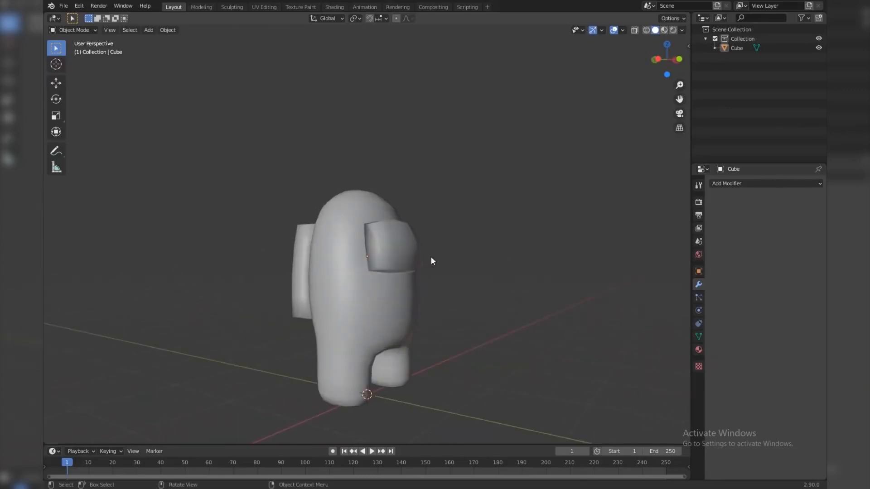
Move the selected backpack faces along Y to adjust the backpack's depth
middle_click_drag(324, 287, 374, 256)
left_click_drag(374, 254, 391, 223, "alt+shift")
left_click_drag(391, 223, 412, 226, "alt")
key("Tab")
scroll(433, 250, "up", 1)
key("g")
key("y")
left_click(433, 251)
key("Tab")
Add a Subdivision Surface modifier to the character
middle_click_drag(463, 256, 444, 259)
left_click(445, 258)
left_click(770, 183)
left_click(598, 332)
left_click(482, 286)
middle_click_drag(579, 294, 497, 279)
scroll(482, 286, "down", 2)
scroll(504, 282, "up", 2)
Select the whole backpack, show the subdivision on the edit cage and scale the backpack up
key("Tab")
key("l")
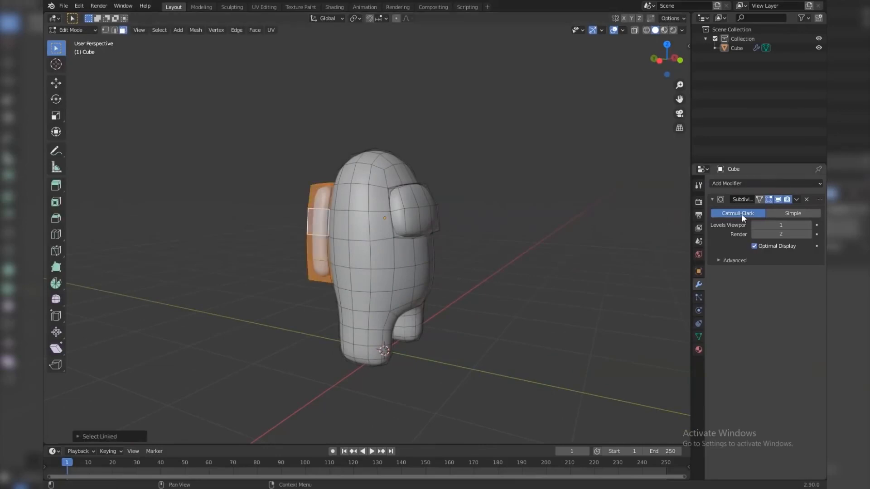
left_click(759, 200)
middle_click_drag(406, 273, 434, 274)
key("s")
left_click(510, 268)
Move the enlarged backpack along Y to fit it against the character's back
middle_click_drag(511, 268, 419, 266)
key("g")
key("y")
left_click(470, 296)
key("Tab")
Scale the backpack along Y to make it thicker
scroll(471, 297, "up", 1)
key("Tab")
key("s")
key("y")
left_click(518, 290)
key("Tab")
left_click(419, 267)
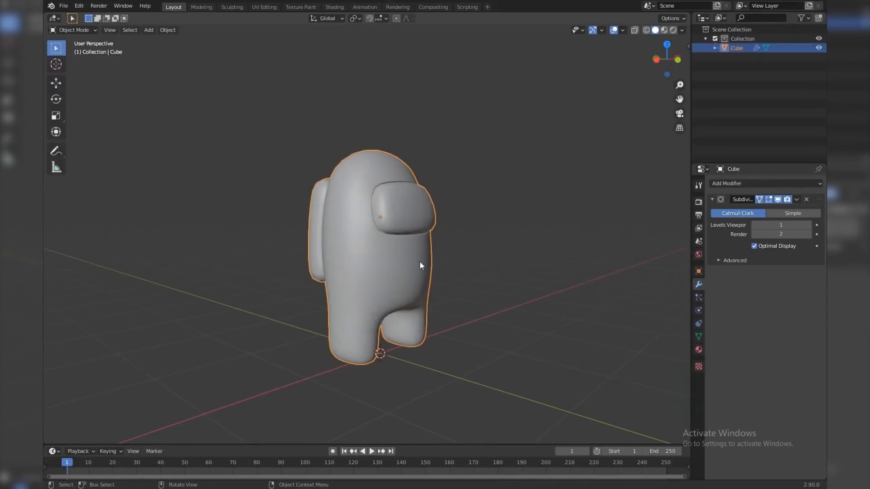
Create a new material for the character and set its viewport display colour to orange-red
left_click(699, 350)
left_click(775, 223)
left_click(727, 248)
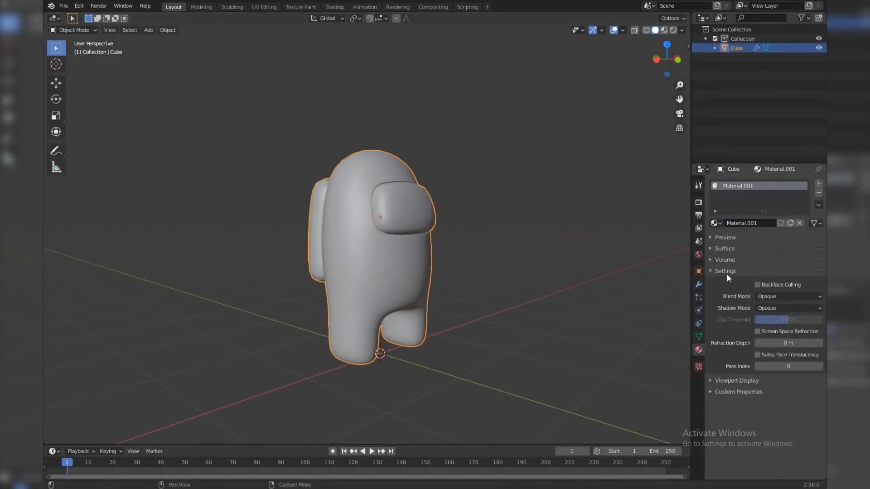
left_click(727, 273)
left_click(729, 282)
left_click(782, 295)
left_click(779, 228)
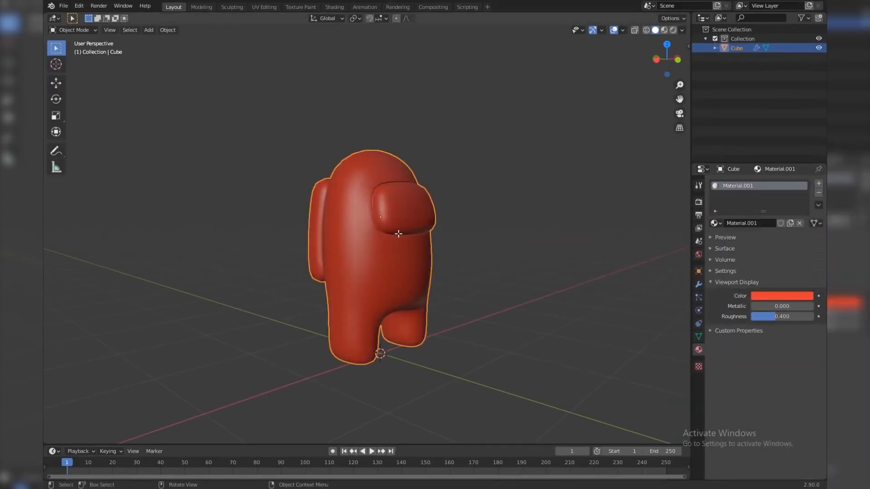
Select all the visor faces on the front of the head
key("Tab")
middle_click_drag(396, 233, 380, 210)
key("c")
left_click_drag(363, 214, 395, 214)
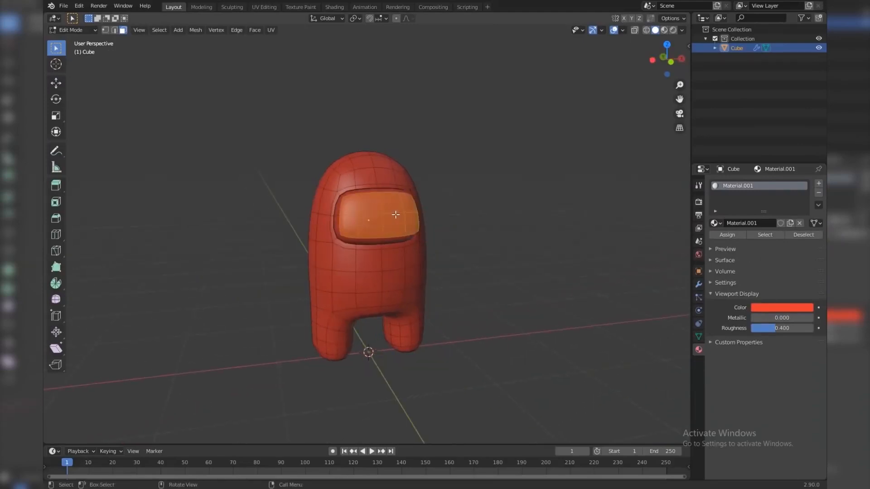
middle_click_drag(396, 214, 467, 215)
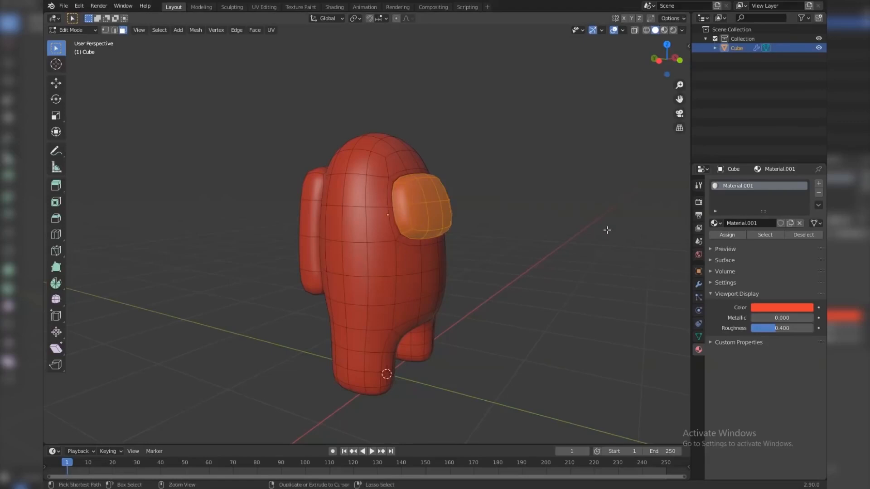
Add a second material, assign it to the visor faces and set its viewport display colour to near black
left_click(819, 183)
left_click(752, 242)
left_click(784, 327)
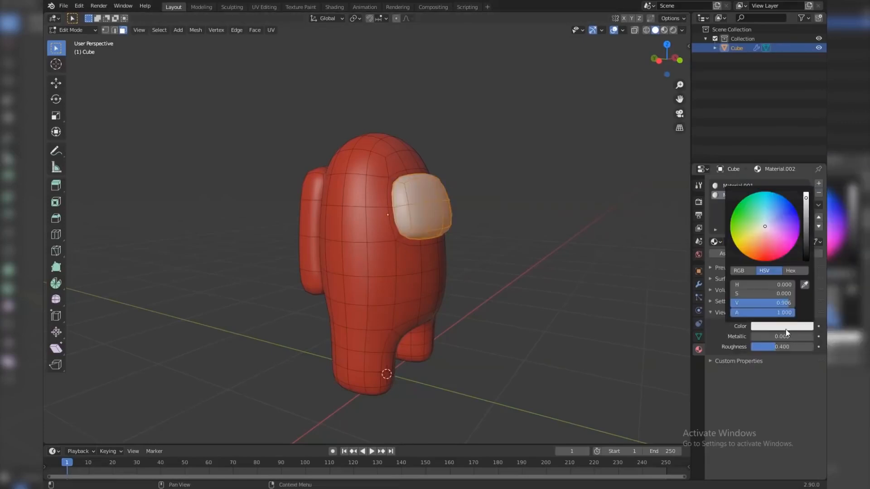
left_click_drag(806, 255, 806, 272)
key("Tab")
left_click(495, 229)
middle_click_drag(496, 229, 472, 225)
Switch the viewport lighting to MatCap and choose a different matcap
left_click(681, 30)
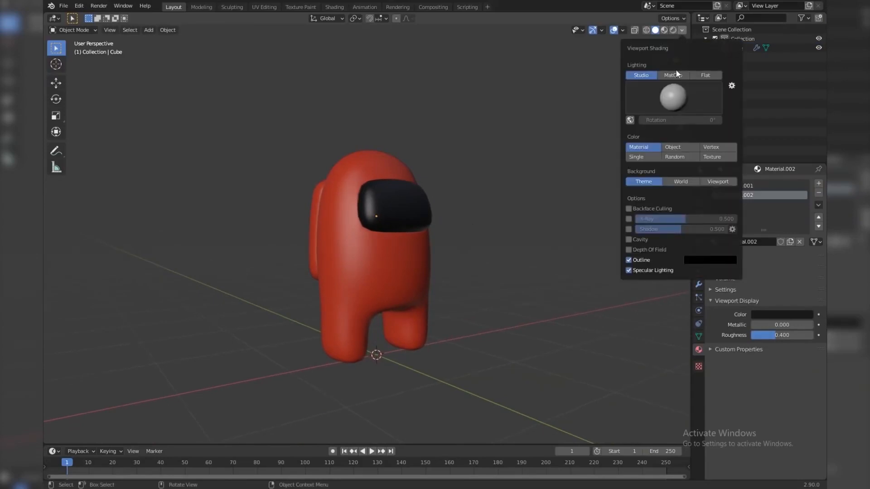
left_click(673, 75)
left_click(646, 104)
left_click(537, 130)
Try an additional viewport shading option on the character and switch it off again
left_click(682, 30)
left_click(628, 219)
mouse_move(488, 218)
middle_mouse_down()
mouse_move(503, 217)
mouse_move(468, 205)
middle_mouse_up()
left_click(682, 30)
left_click(629, 221)
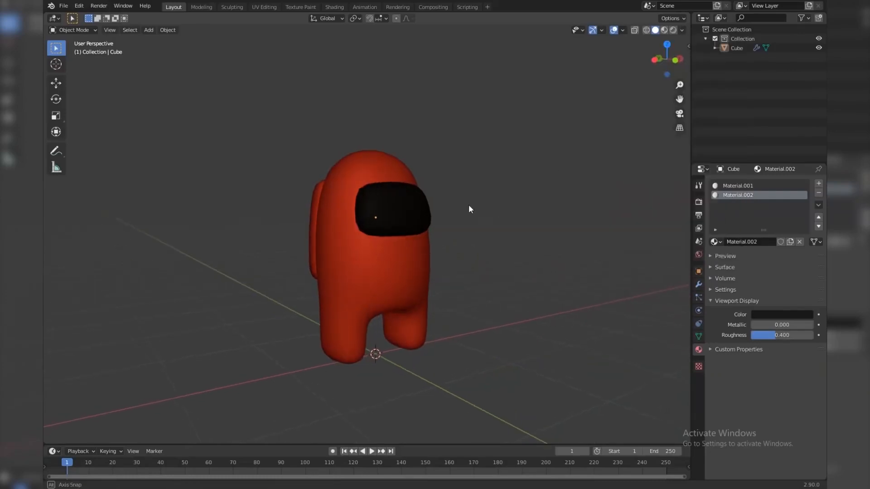
Add an edge loop around the top of each leg in front view and slide both loops upward
key("KP_1")
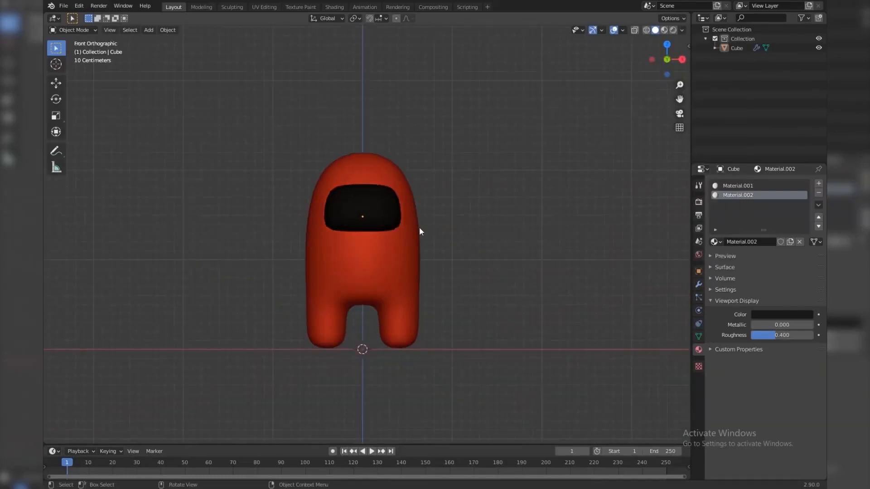
left_click(417, 228)
middle_click_drag(433, 223, 422, 256)
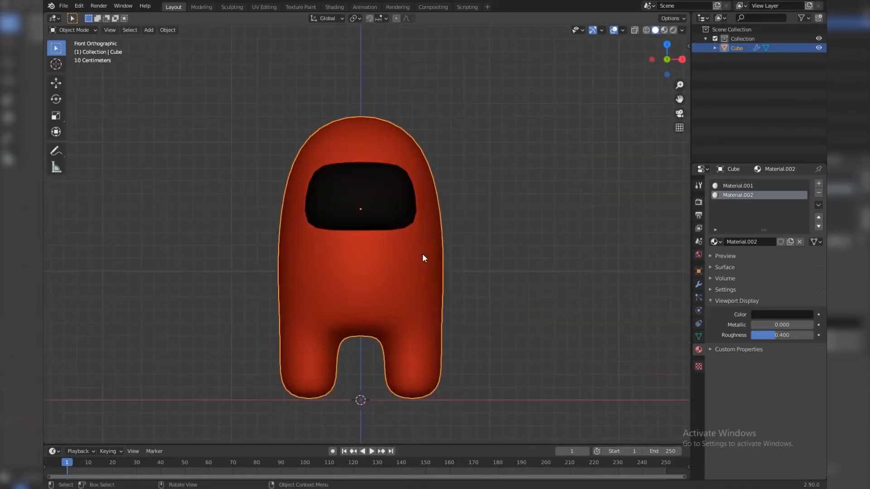
scroll(442, 306, "up", 1)
middle_click_drag(444, 316, 441, 257, "shift")
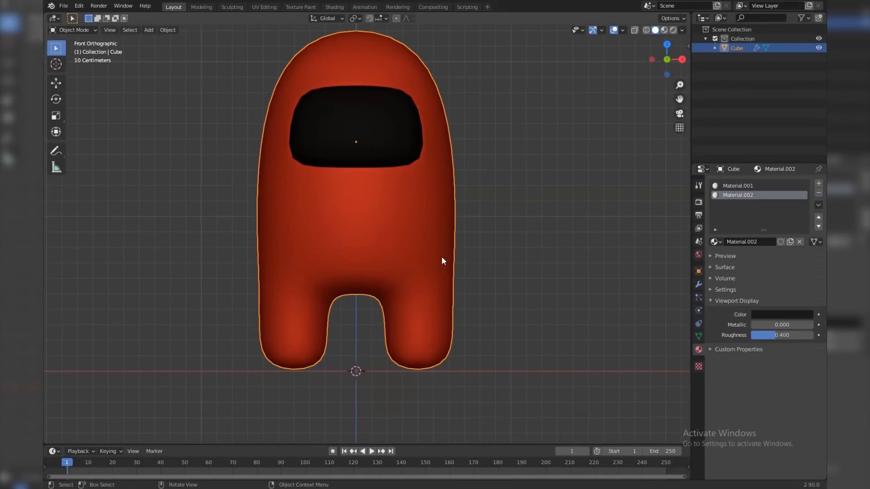
key("Tab")
key("2")
left_click(429, 292, "alt")
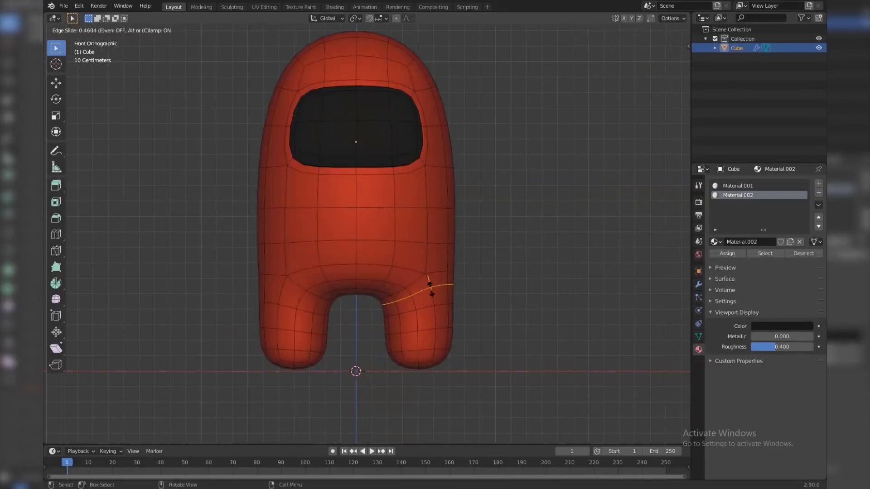
left_click(431, 282)
key("ctrl+r")
left_click(313, 300)
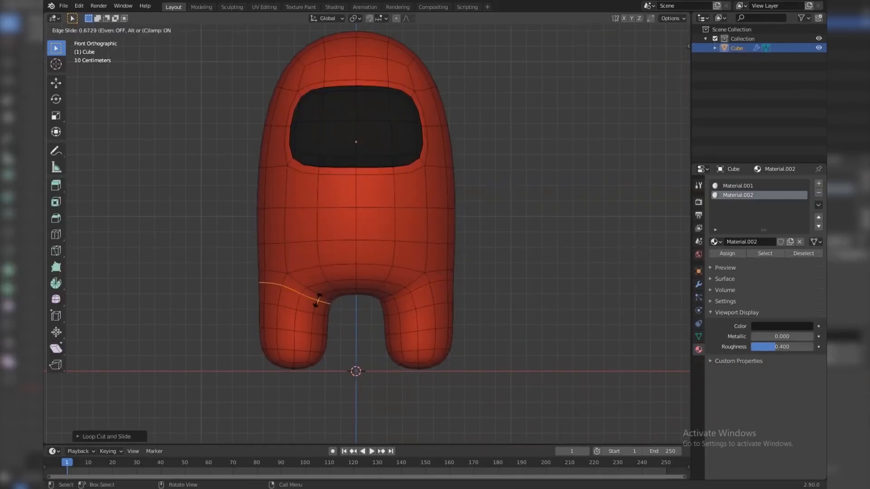
left_click(319, 297)
key("Tab")
Examine the character from an angle and from the front while toggling viewport display options
middle_click_drag(483, 299, 439, 282)
scroll(410, 289, "down", 3)
key("Tab")
scroll(438, 282, "up", 2)
key("Tab")
key("KP_1")
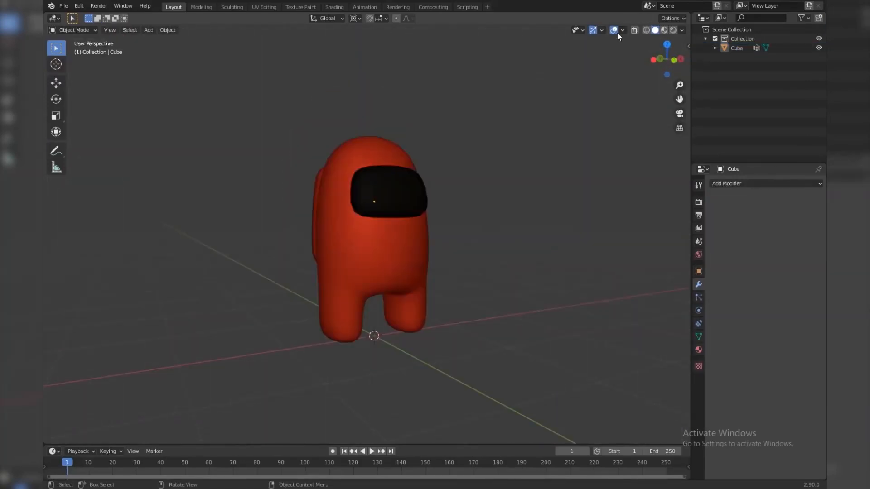
left_click(616, 31)
left_click(682, 30)
left_click(629, 218)
key("KP_1")
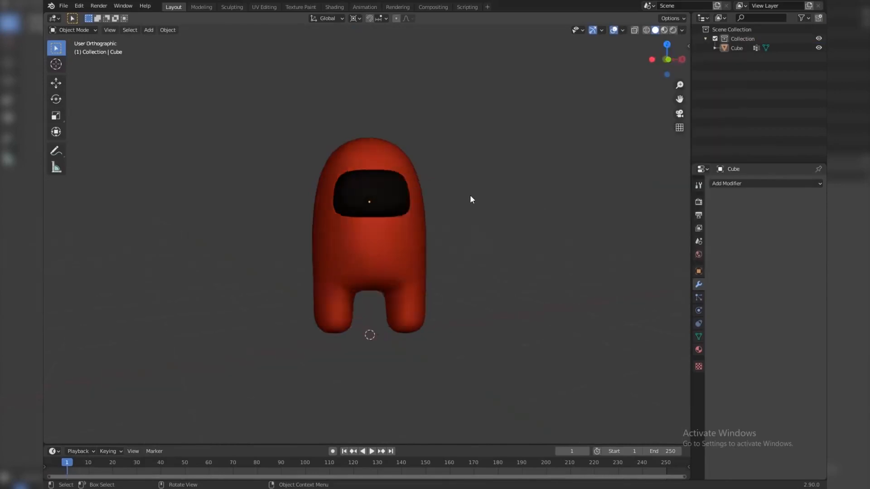
Lower the character about 0.011 m along Z to the ground line and apply all transforms
scroll(453, 200, "up", 2)
left_click(431, 211)
key("g")
key("z")
left_click(518, 205)
key("ctrl+a")
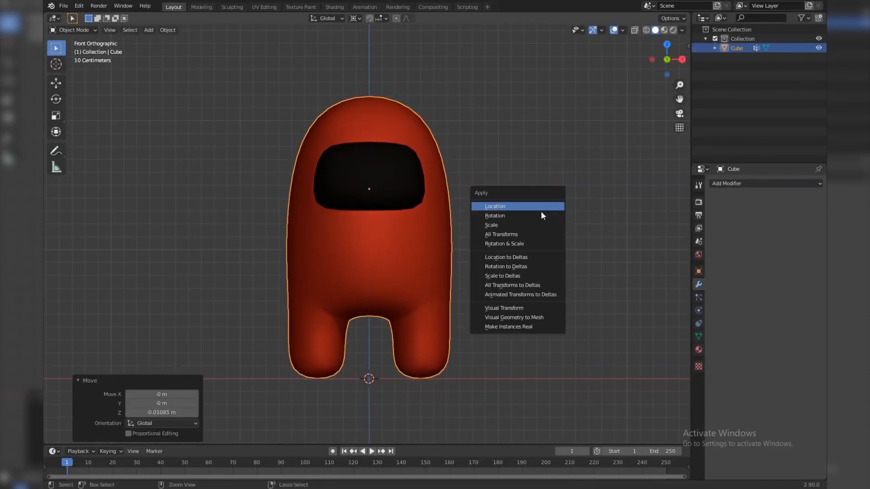
left_click(528, 234)
scroll(485, 192, "down", 2)
key("r")
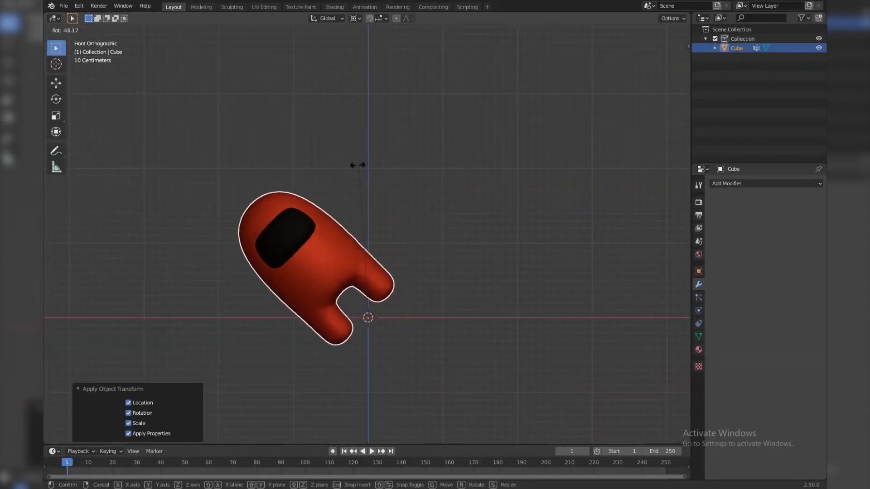
key("r")
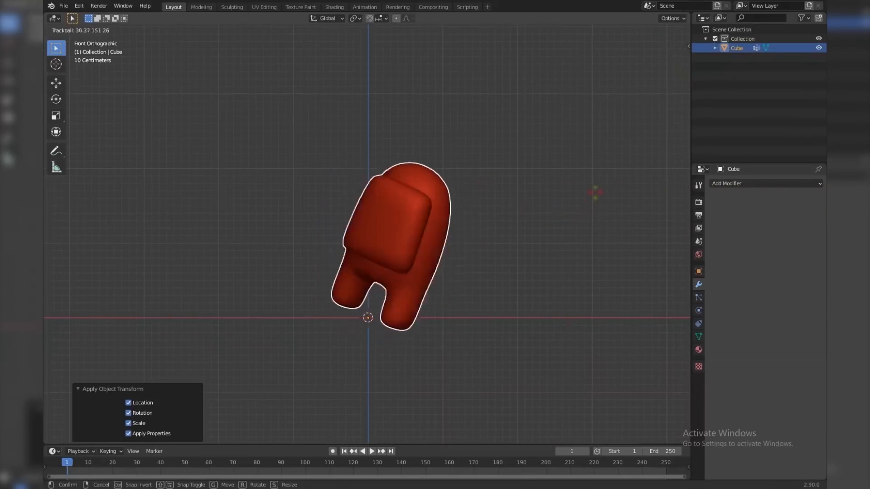
key("Escape")
Add a single-bone armature and raise it about 0.57 m along Z to the base of the torso
scroll(456, 246, "up", 2)
middle_click_drag(479, 219, 515, 224, "shift")
key("shift+a")
mouse_move(515, 224)
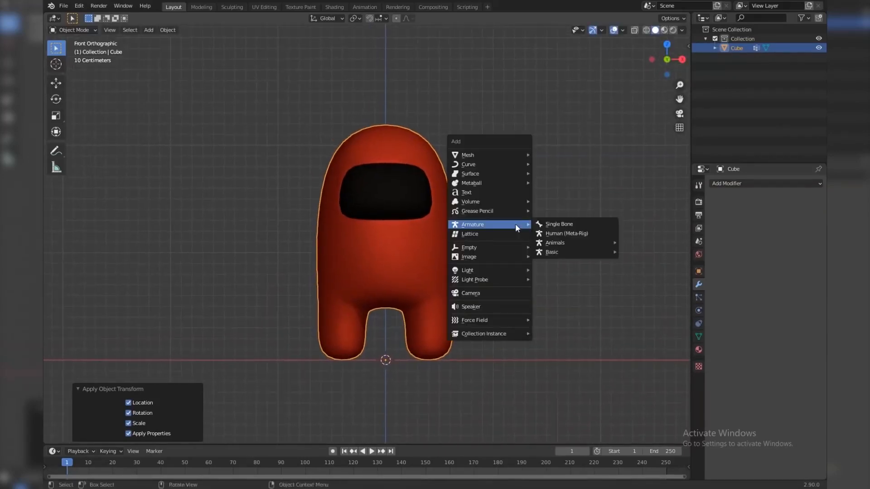
left_click(556, 226)
key("g")
key("z")
left_click(458, 252)
Display the armature in front of the mesh and raise the bone's tip along Z to near the top of the head
left_click(698, 310)
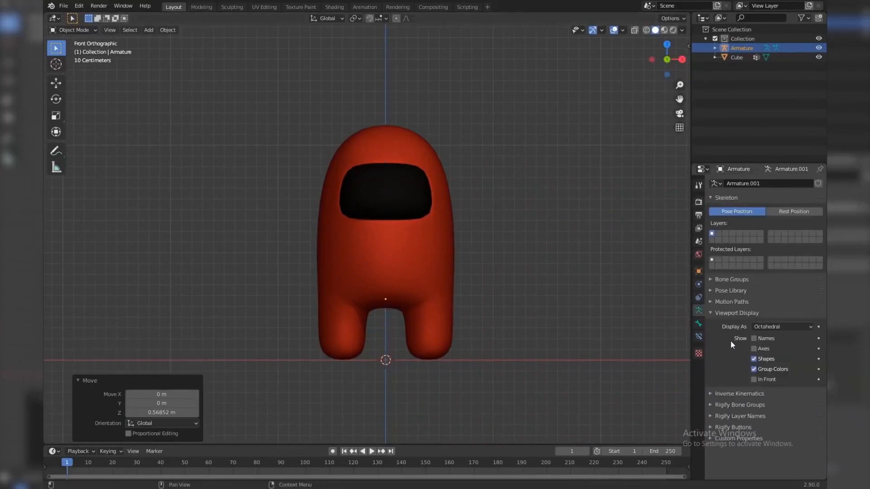
left_click(766, 380)
key("Tab")
left_click(390, 181)
key("g")
key("z")
key("z")
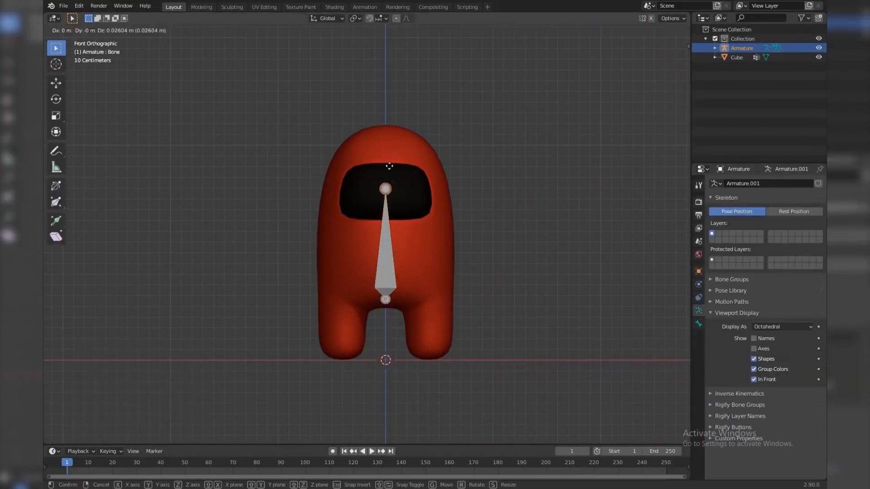
left_click(400, 125)
Subdivide the bone with 2 cuts to make a chain of three bones
right_click(457, 100)
left_click(467, 102)
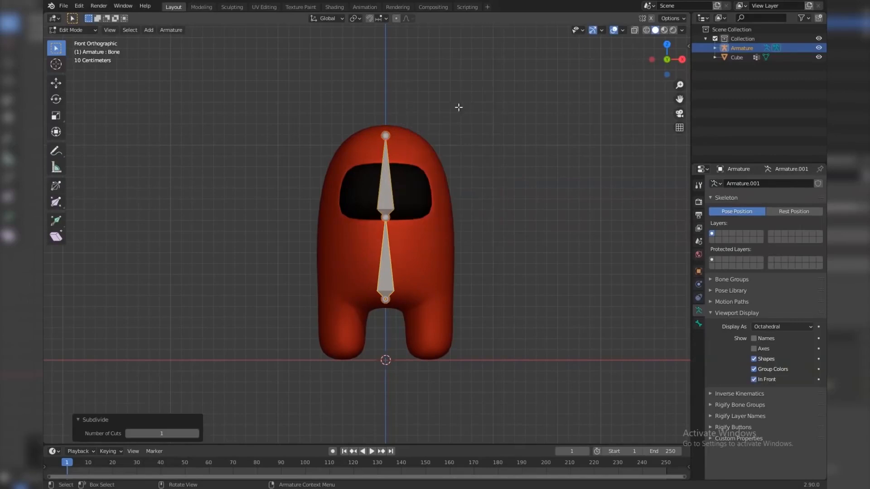
left_click(196, 433)
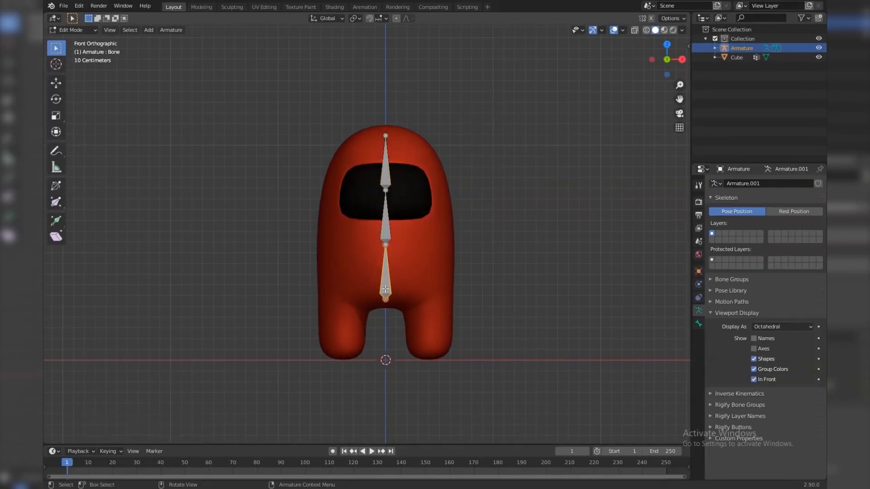
scroll(424, 295, "up", 2)
middle_click_drag(425, 296, 353, 260, "shift")
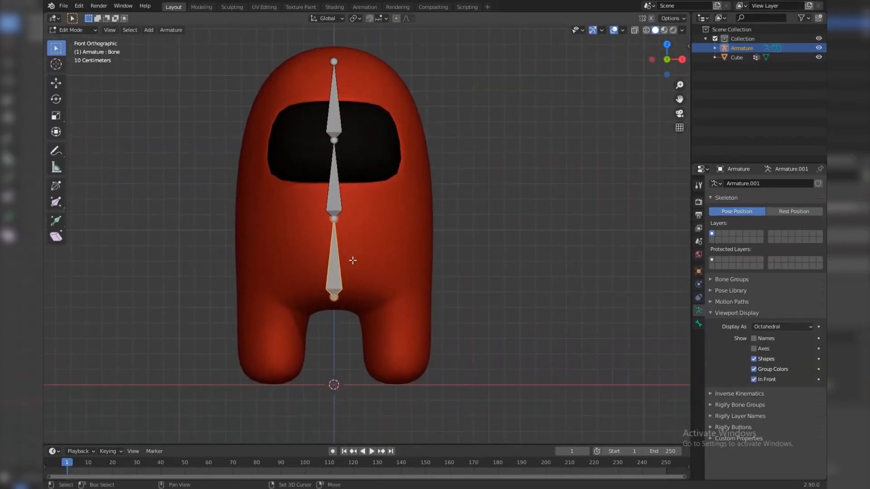
Duplicate the lowest spine bone slightly to the side and move its tip outward above the leg to form a hip bone
key("shift+d")
left_click(364, 259)
left_click(352, 221)
key("g")
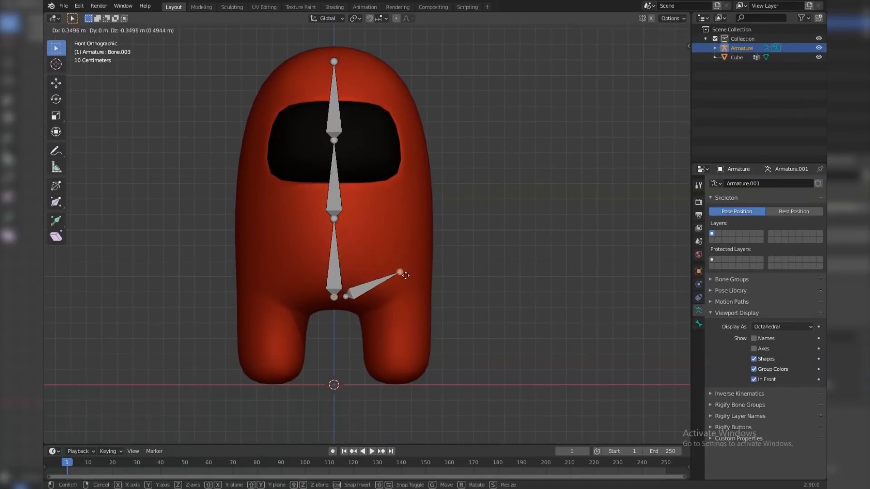
left_click(403, 283)
Duplicate the lowest spine bone about 0.42 m along X, above the leg
left_click(337, 271)
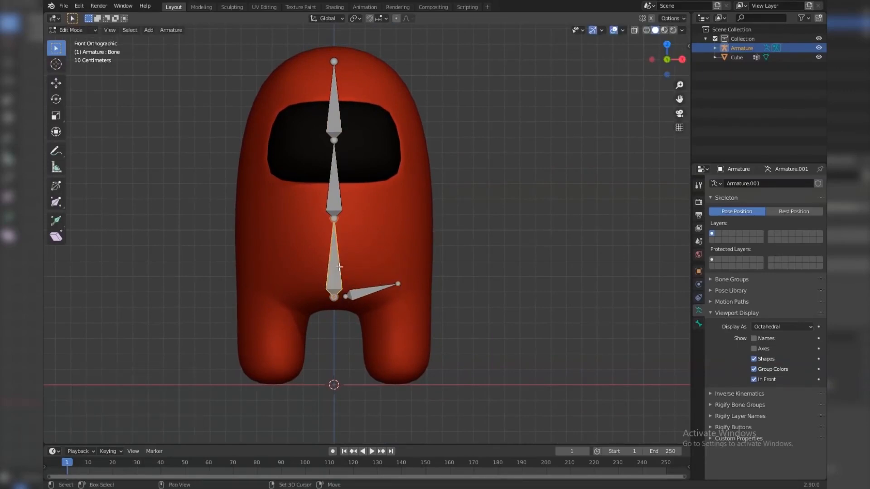
key("shift+d")
left_click(404, 268)
key("r")
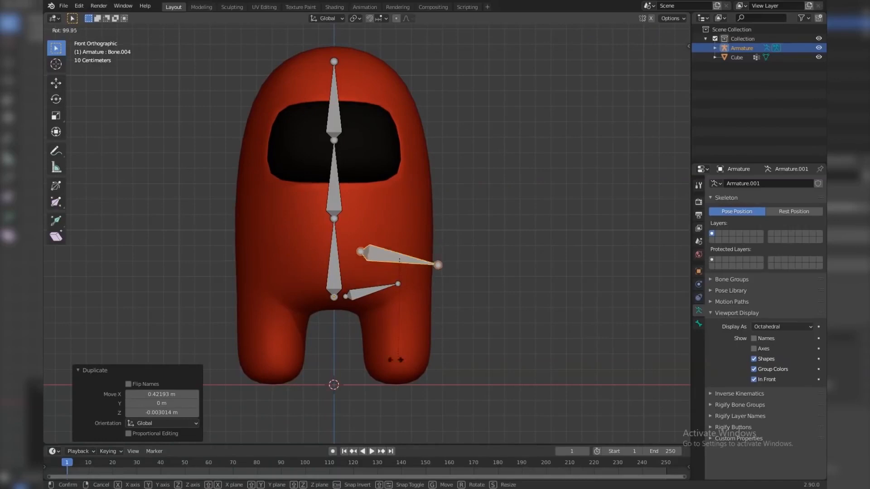
type("180")
right_click(350, 264)
Rotate the duplicated bone 180° about Y and lower it about 0.51 m along Z into the leg
key("r")
type("xy180")
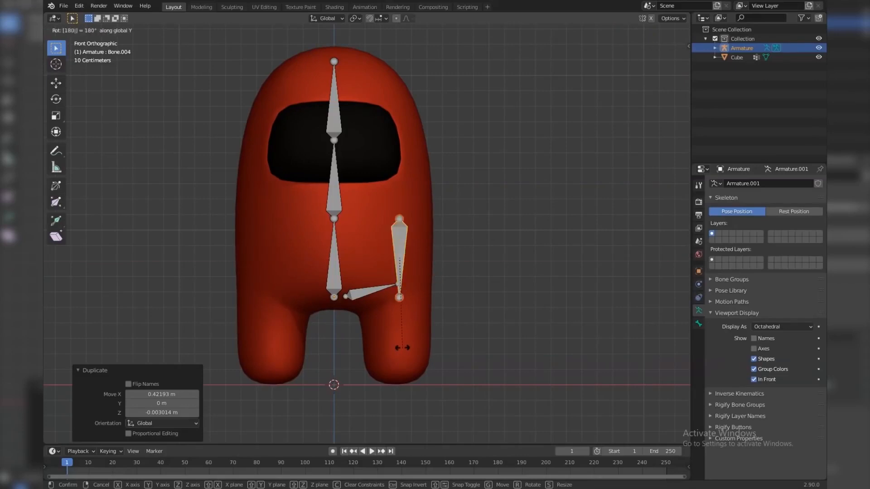
left_click(411, 328)
key("g")
key("z")
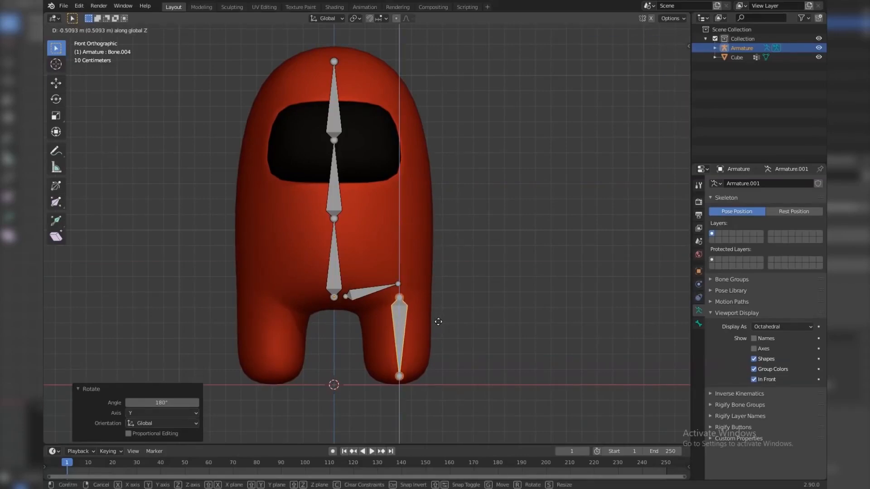
left_click(438, 322)
Subdivide the leg bone into two bones and rename the upper one upl.l
right_click(437, 321)
left_click(399, 329)
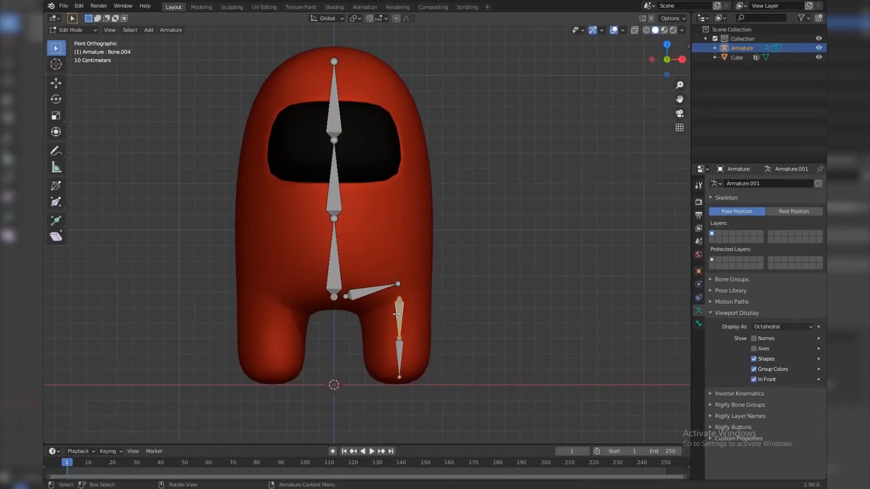
scroll(423, 300, "up", 2)
key("F2")
type("upl.l")
key("Return")
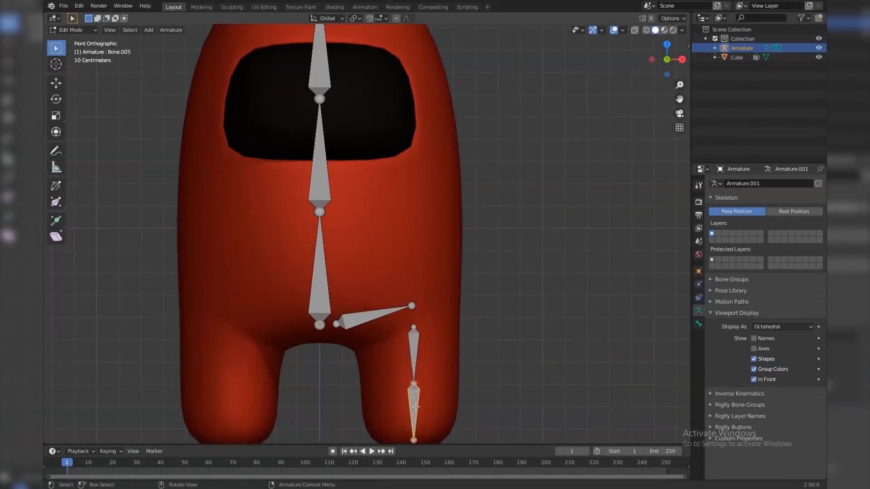
key("F3")
type("lowl.l")
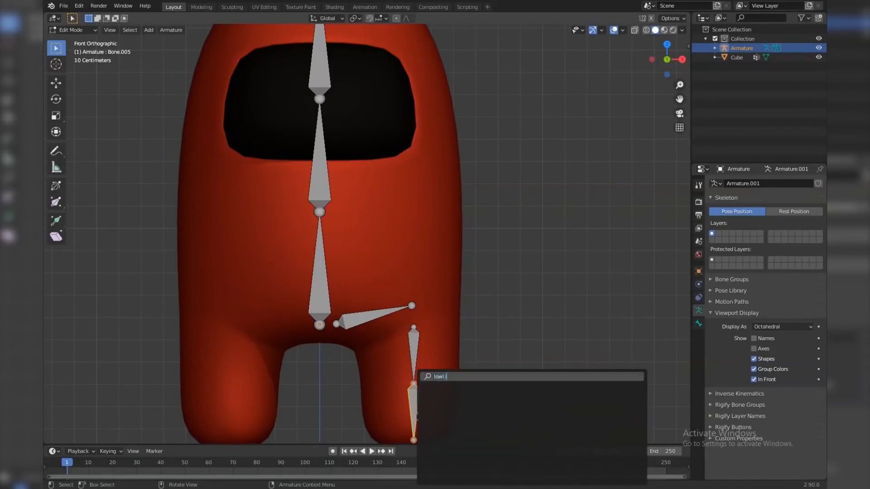
key("Escape")
Rename the lower leg bone lowl.l
middle_click_drag(458, 366, 444, 322, "shift")
key("F2")
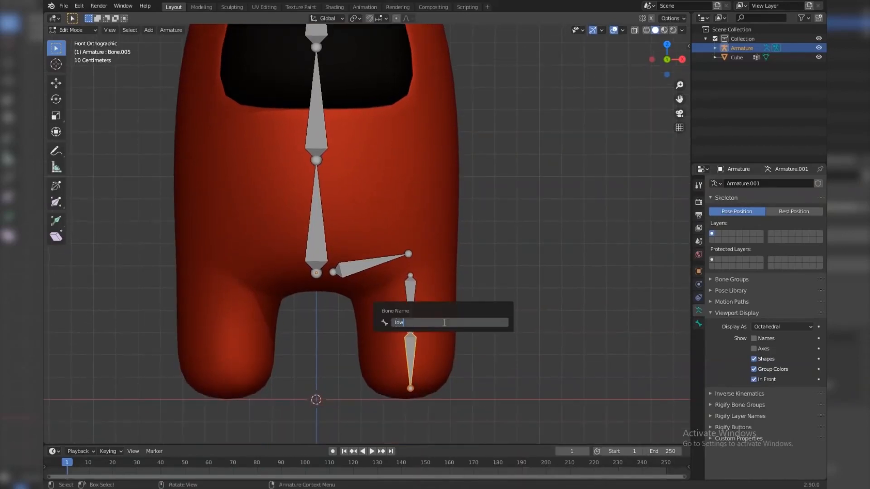
type("lowl.l")
key("Return")
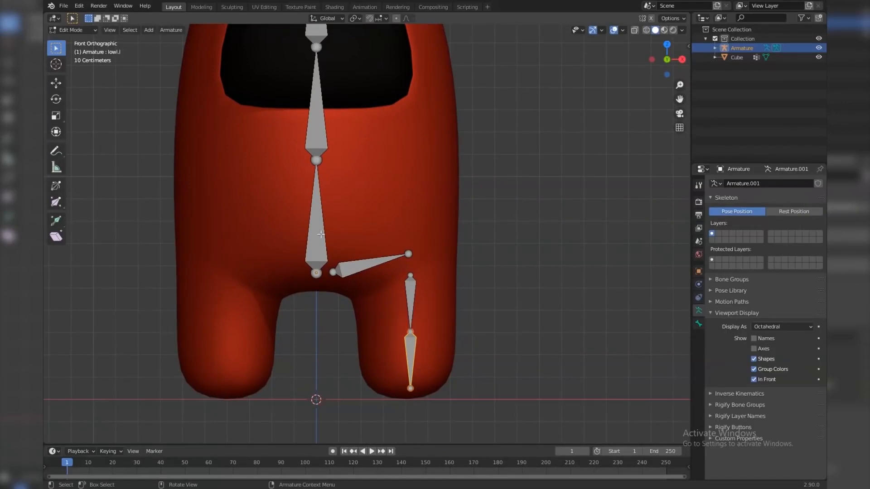
Rename the hip bone gro.l and symmetrize the hip and leg bones onto the opposite side
key("F2")
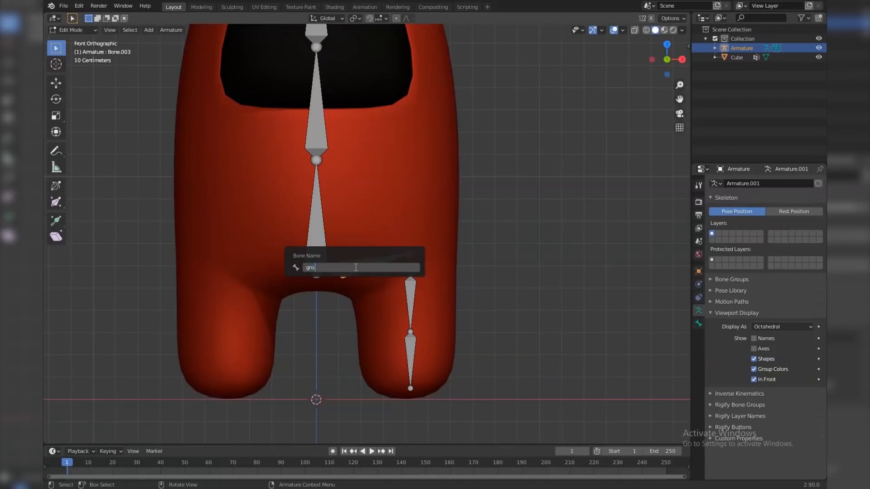
key("Return")
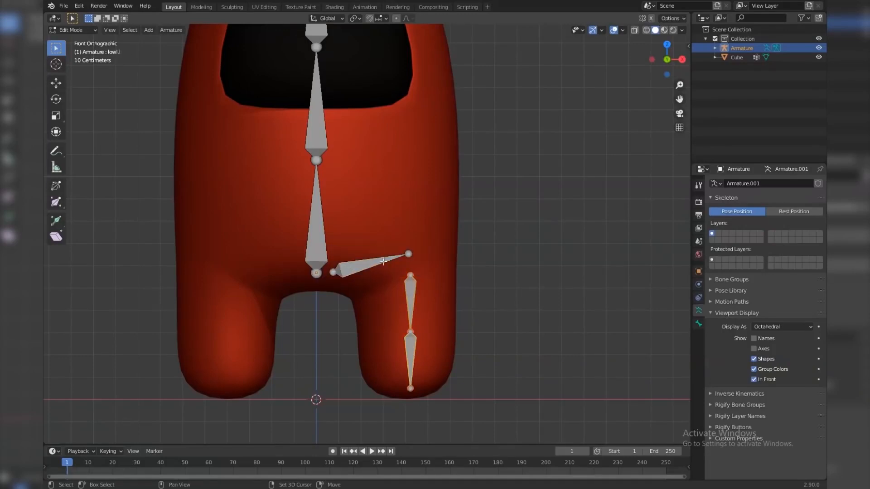
right_click(494, 307)
left_click(500, 339)
scroll(425, 248, "down", 5)
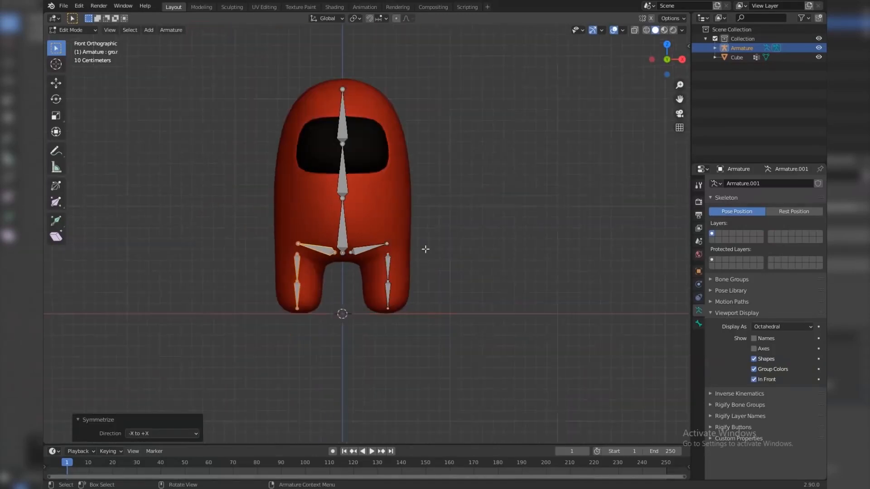
In the side view, shift the head bone's tip slightly back toward the backpack so that it follows the head
key("KP_3")
scroll(337, 196, "up", 3)
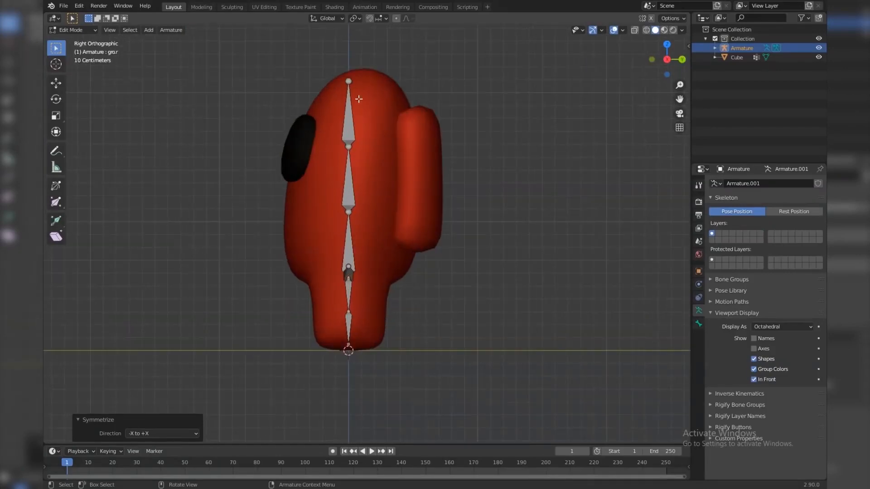
left_click_drag(362, 82, 371, 80)
left_click(373, 80)
Duplicate the head bone onto the visor, then scale, move and rotate the copy to match the visor's tilt
left_click(360, 125)
key("shift+d")
left_click(294, 156)
key("r")
left_click(348, 166)
key("s")
left_click(337, 163)
key("g")
left_click(344, 163)
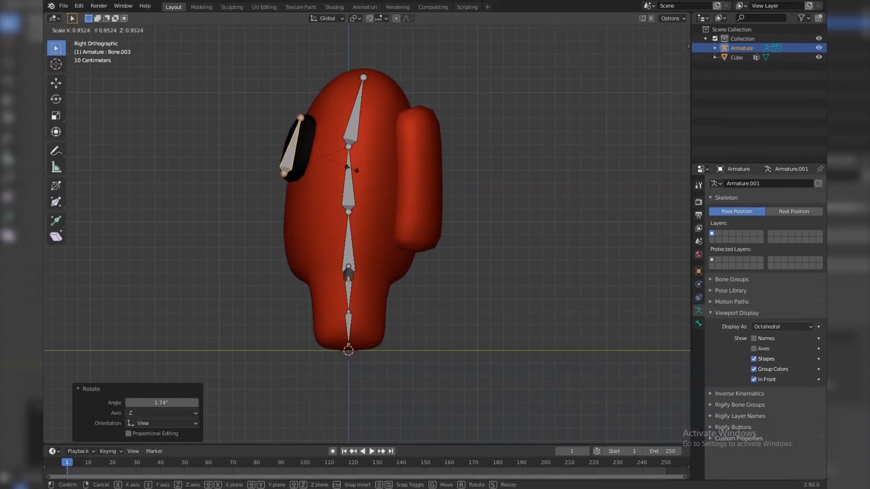
key("r")
left_click(357, 162)
Duplicate the middle spine bone into the backpack, scale the copy by about 1.78 and centre it there
left_click(348, 181)
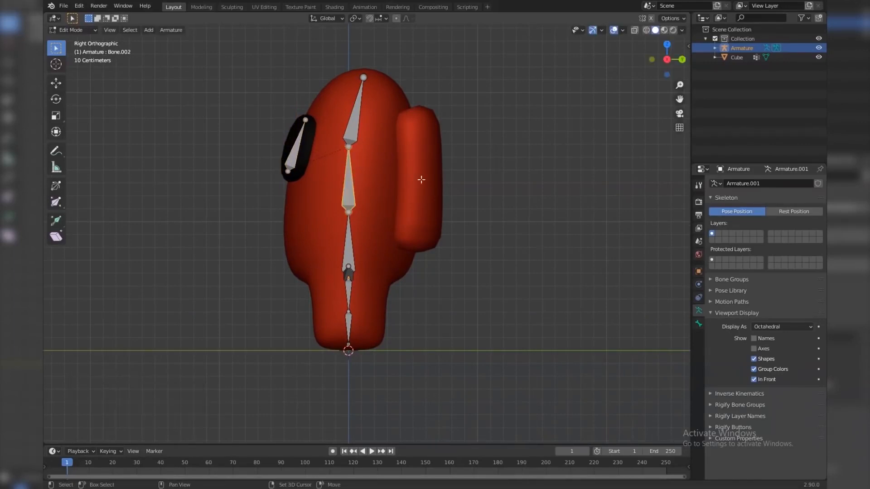
key("shift+d")
left_click(492, 182)
key("s")
left_click(557, 157)
key("g")
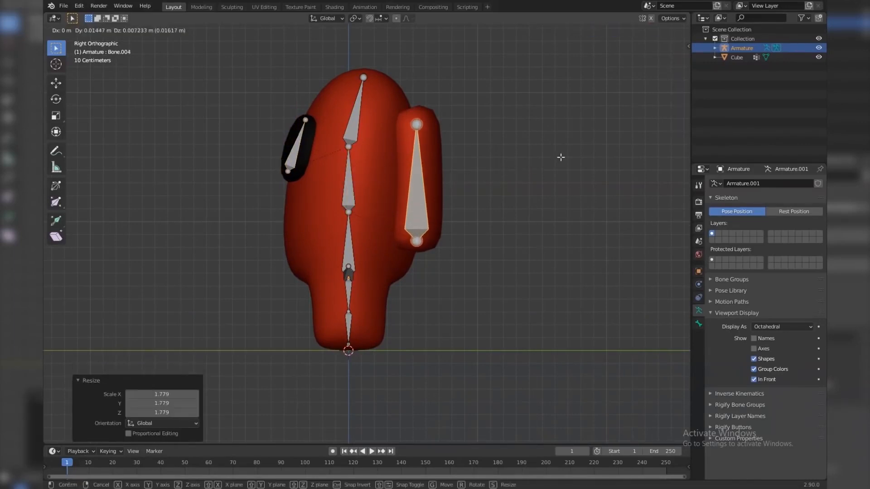
left_click(568, 153)
middle_click_drag(588, 154, 367, 150)
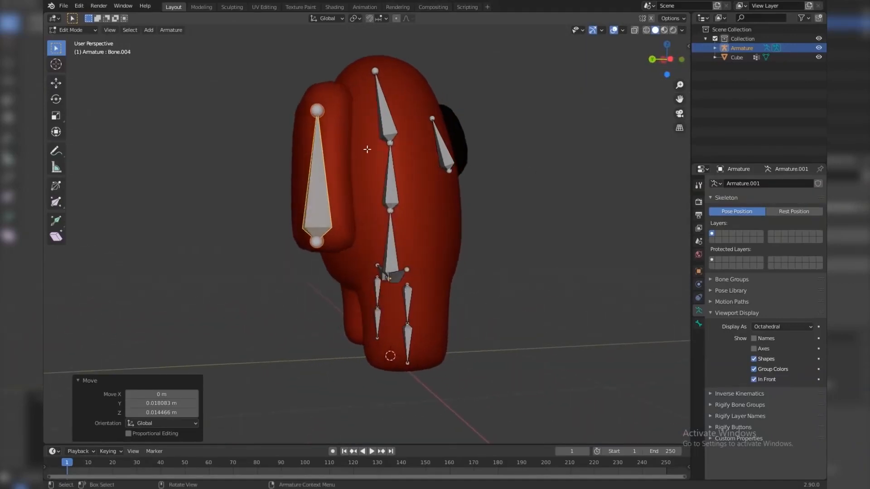
Switch to Object Mode and parent the character mesh to the armature
key("KP_1")
left_click(89, 30)
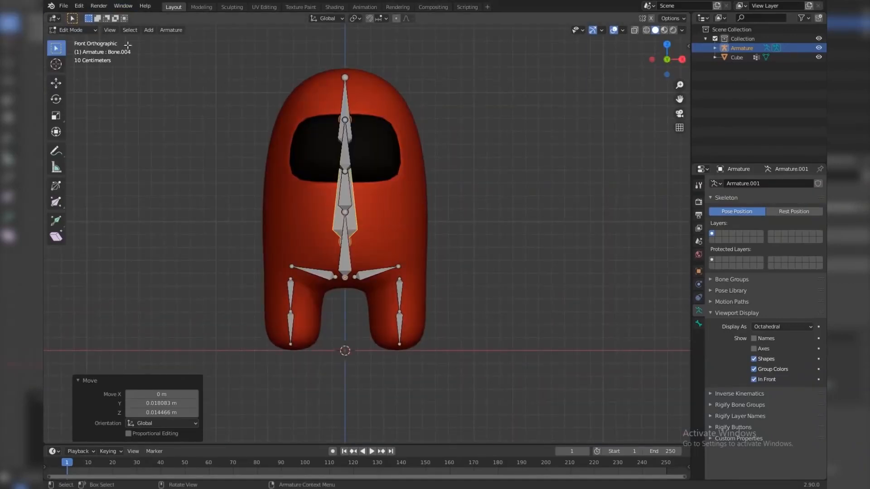
key("Tab")
left_click(388, 163)
left_click(347, 138, "shift")
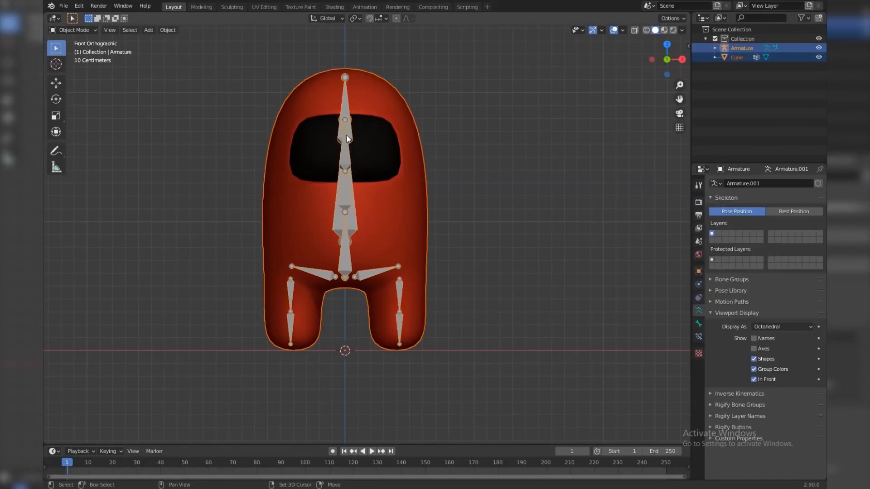
key("ctrl+p")
left_click(346, 135)
left_click(350, 136)
left_click(349, 136)
Switch the armature to Pose Mode and test-rotate the head bone
key("ctrl+Tab")
left_click(353, 91)
key("r")
right_click(412, 141)
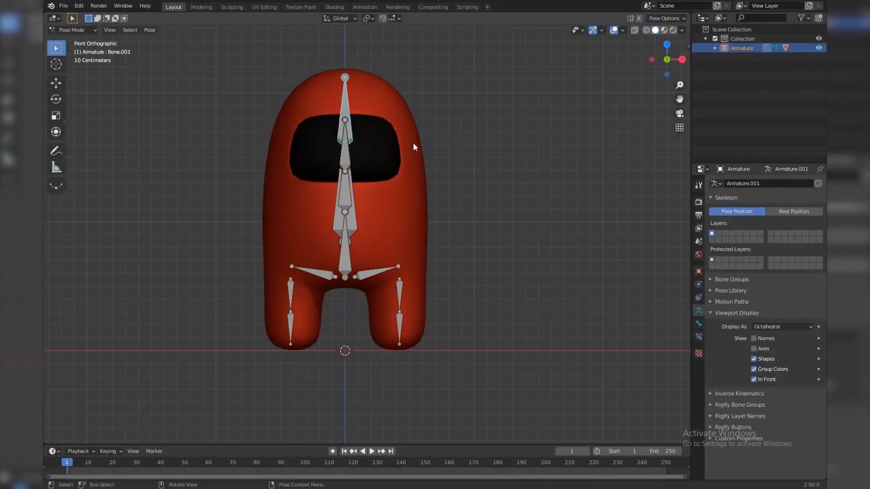
From the side view, test moving the visor and backpack bones and rotating the middle spine bone
key("KP_3")
scroll(399, 136, "down", 3)
scroll(397, 136, "up", 3)
left_click(303, 146)
key("g")
right_click(310, 131)
left_click(418, 168)
key("g")
right_click(412, 161)
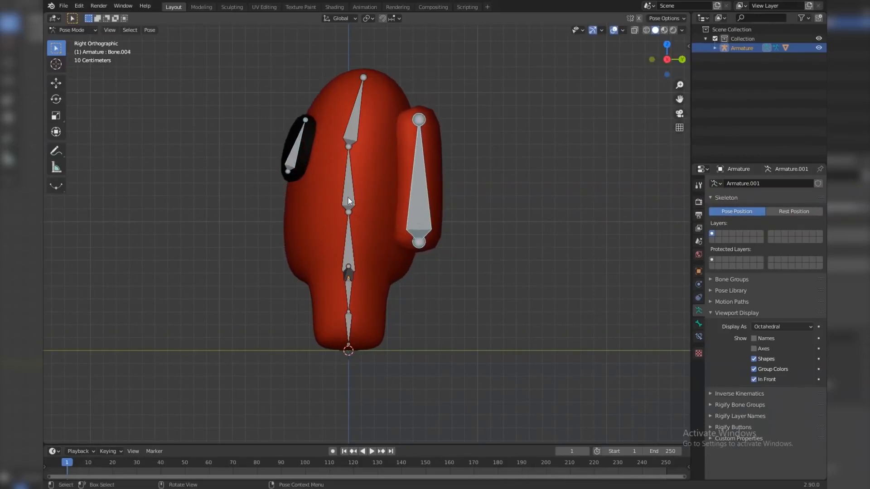
left_click(349, 195)
key("r")
right_click(413, 175)
In Edit Mode, parent the backpack bone to the middle spine bone with Keep Offset
key("Tab")
left_click(417, 172)
key("ctrl+p")
left_click(350, 189)
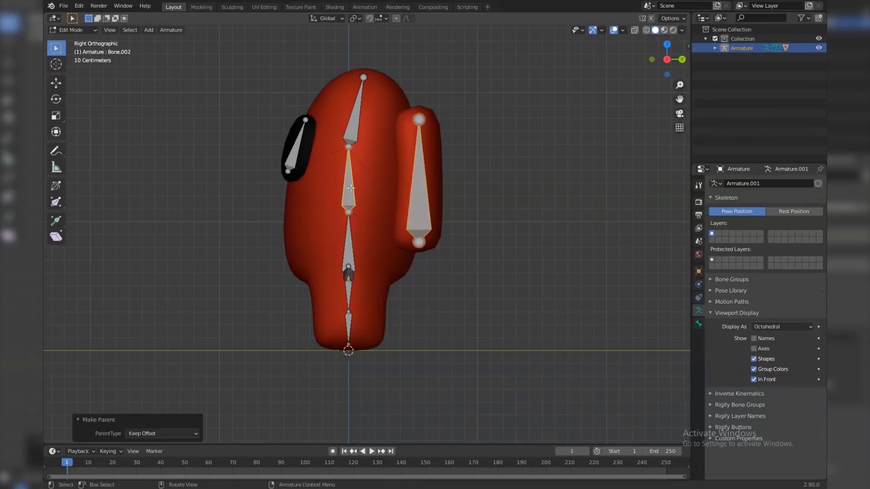
In Pose Mode, test-rotate the middle spine bone and the mirrored hip bone
key("ctrl+Tab")
key("r")
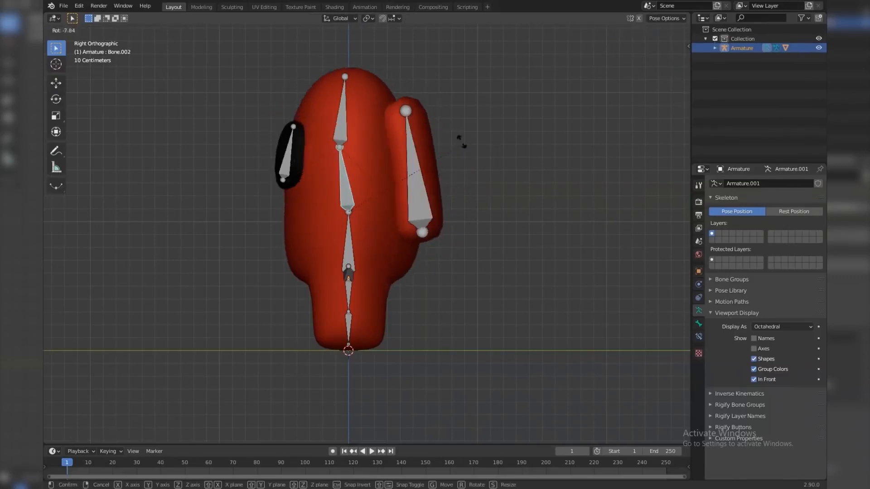
right_click(404, 203)
key("KP_1")
left_click(326, 270)
key("r")
right_click(421, 244)
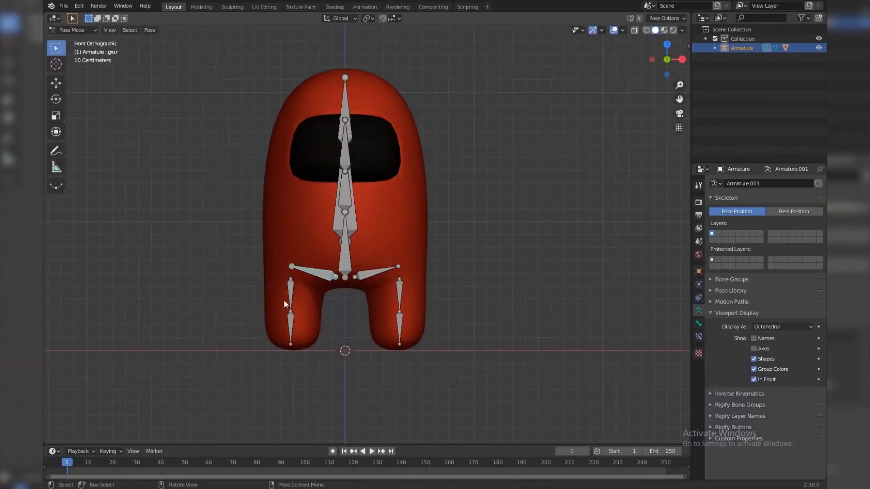
In Edit Mode, parent each upper leg bone to the hip bone on its own side
key("Tab")
left_click(291, 296)
key("ctrl+p")
left_click(312, 272)
left_click(398, 294)
key("ctrl+p")
left_click(374, 275)
Return to Pose Mode and try several plain and trackball rotations on the mirrored hip bone
key("Tab")
left_click(319, 271)
scroll(353, 272, "up", 2)
key("r")
left_click(408, 295)
key("r")
key("r")
left_click(430, 295)
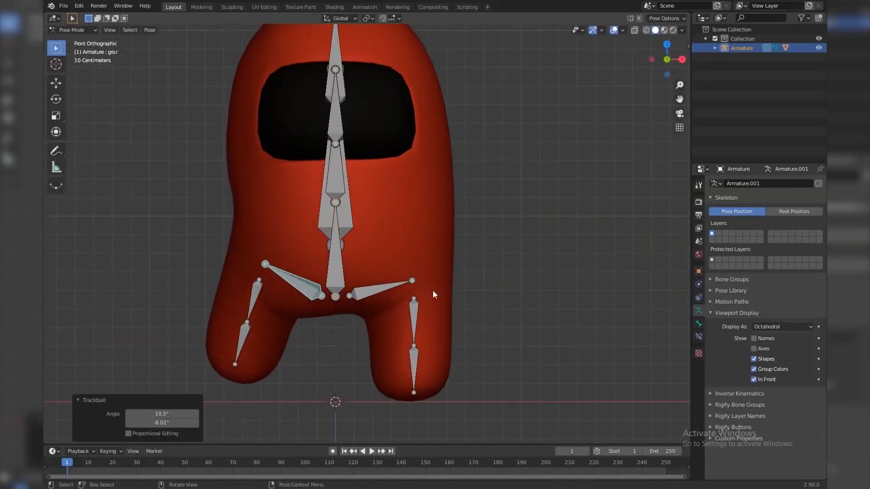
key("r")
left_click(417, 239)
key("r")
key("r")
left_click(401, 249)
Try trackball rotations on the upper and lower leg bones of the mirrored leg
left_click(272, 315)
key("r")
key("r")
left_click(271, 322)
left_click(276, 338)
key("r")
key("r")
left_click(273, 357)
Orbit to the character's side and try further plain and trackball rotations on the mirrored lower leg bone
middle_click_drag(300, 322, 400, 320)
scroll(401, 320, "down", 2)
key("r")
left_click(402, 345)
key("r")
key("r")
left_click(428, 323)
Try rotating the bones of the other leg, including lowl.l, from a different angle
scroll(466, 280, "down", 3)
middle_click_drag(471, 271, 358, 265)
left_click(368, 263)
middle_click_drag(426, 266, 398, 267)
key("r")
left_click(388, 297)
left_click(342, 283)
key("r")
left_click(344, 268)
Reset all bones to their rest pose and return to the front view
middle_click_drag(344, 268, 445, 250)
key("KP_1")
scroll(445, 248, "up", 5)
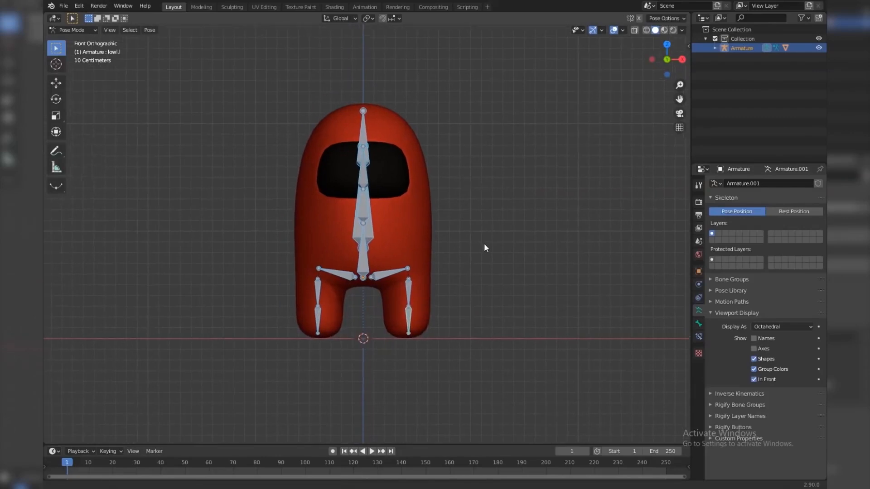
Try Studio lighting for the viewport shading and switch back to the MatCap lighting
left_click(682, 31)
left_click(642, 72)
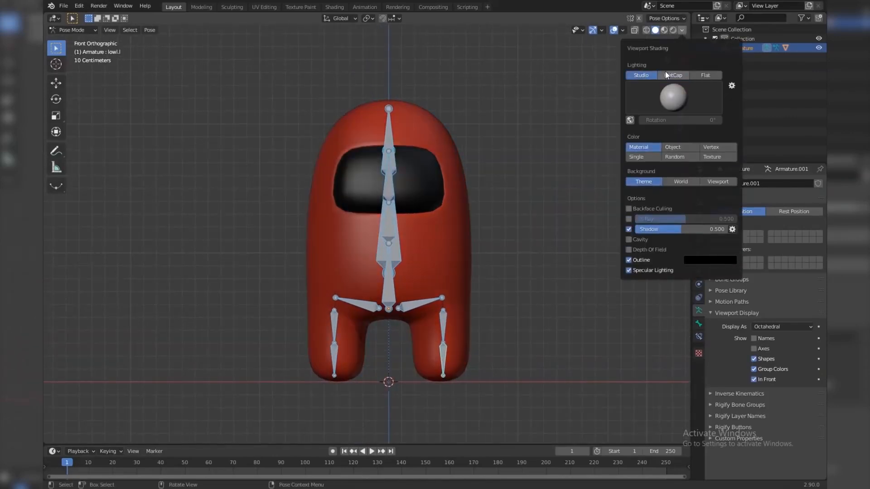
left_click(666, 74)
left_click(666, 90)
left_click(511, 129)
left_click(657, 102)
left_click(554, 130)
scroll(445, 209, "down", 3)
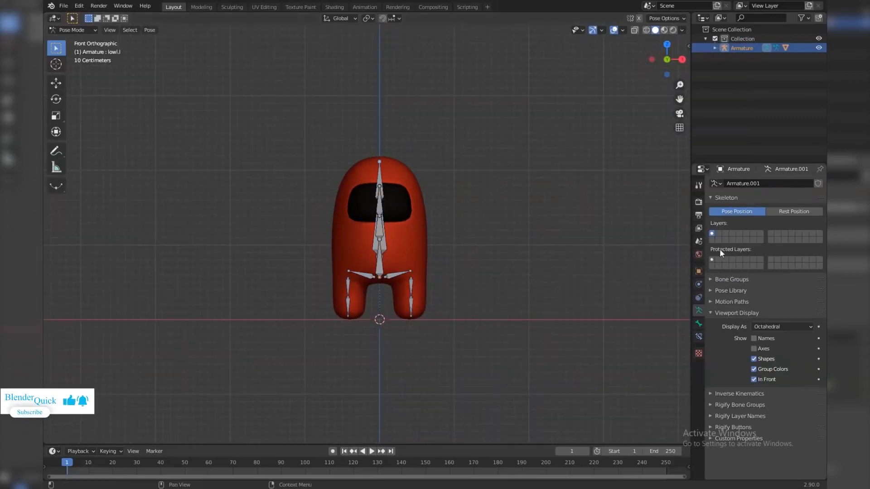
Switch to Object Mode and select the character mesh
key("Tab")
left_click(72, 29)
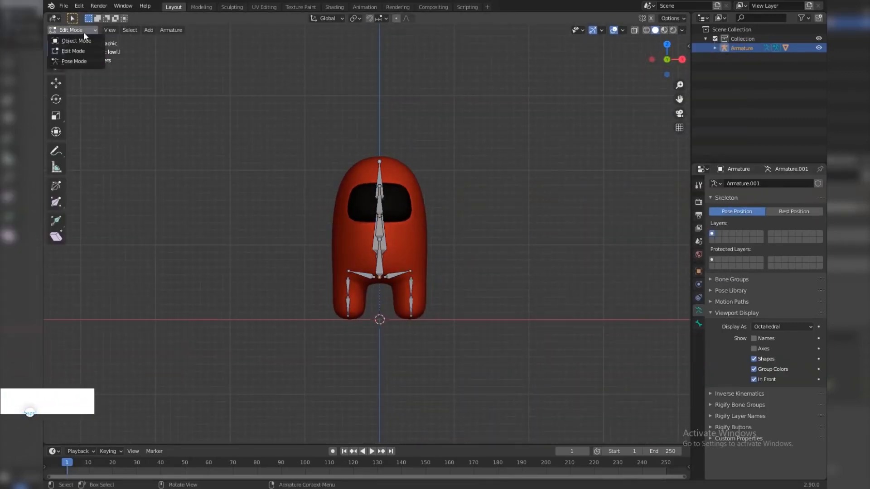
left_click(76, 41)
left_click(397, 164)
Set Material.001's viewport display colour to orange-red with hue 0.019, saturation 0.873 and value 0.906
left_click(700, 348)
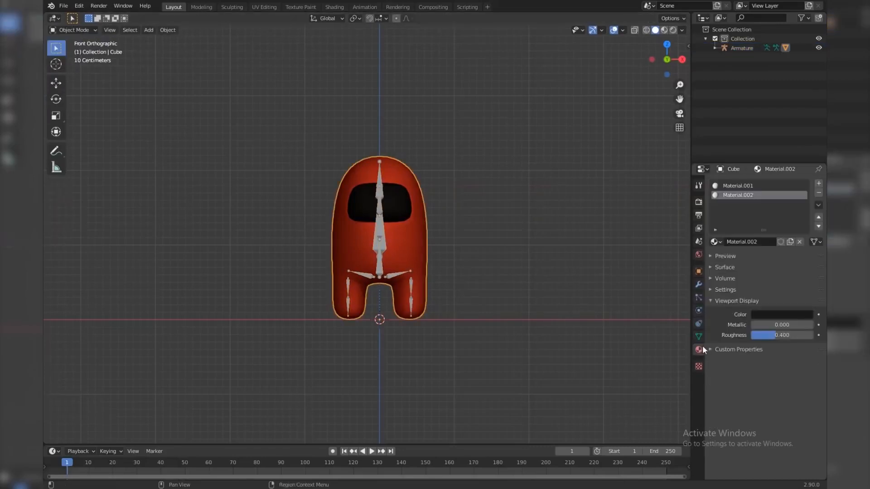
left_click(739, 186)
left_click(781, 314)
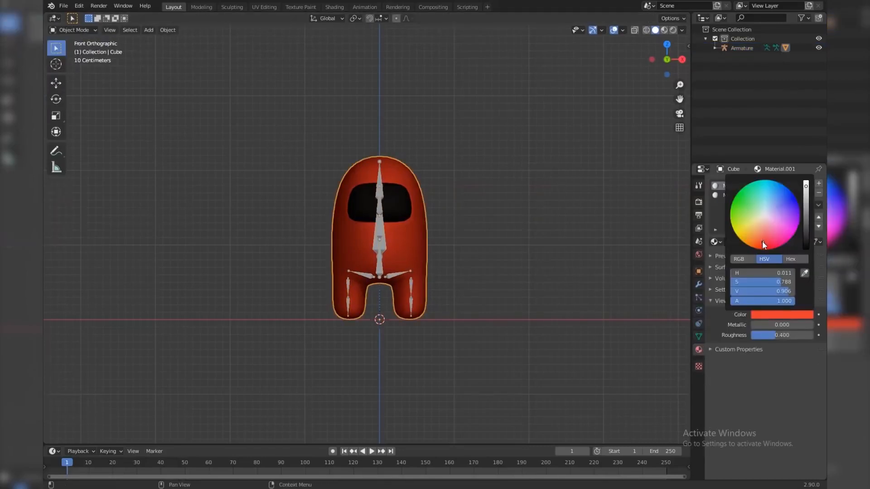
left_click_drag(759, 244, 760, 244)
middle_click_drag(465, 266, 509, 270)
left_click(770, 317)
left_click_drag(761, 249, 761, 245)
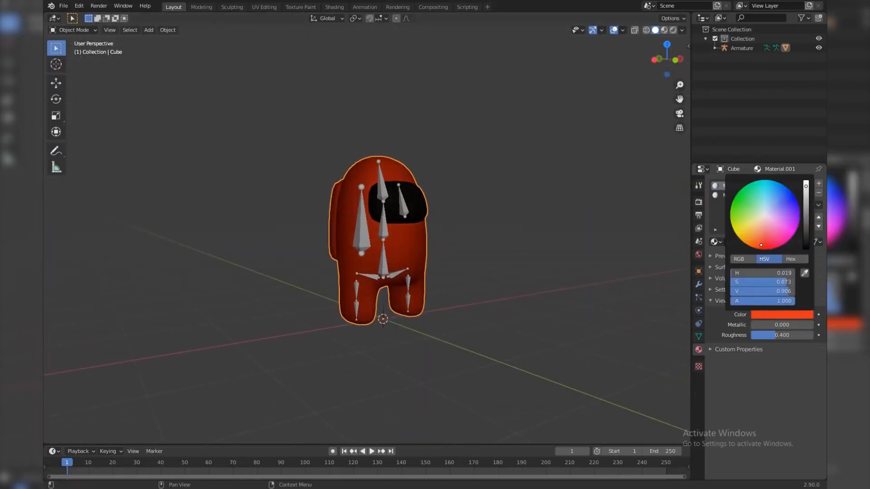
Put the armature in Pose Mode with the character seen from the front, and enlarge the timeline area
left_click(510, 248)
middle_click_drag(510, 248, 468, 235)
key("KP_1")
scroll(429, 224, "up", 1)
left_click(401, 216)
scroll(421, 219, "down", 3)
key("ctrl+Tab")
key("a")
left_click_drag(418, 445, 435, 411)
left_click_drag(299, 411, 298, 424)
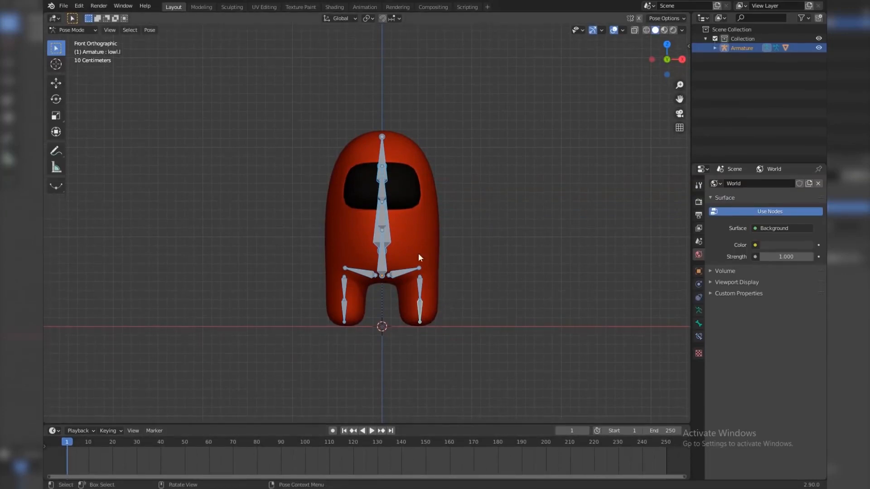
Rotate the lowest spine bone about 12° around the global Z axis
scroll(418, 254, "up", 2)
left_click(380, 228)
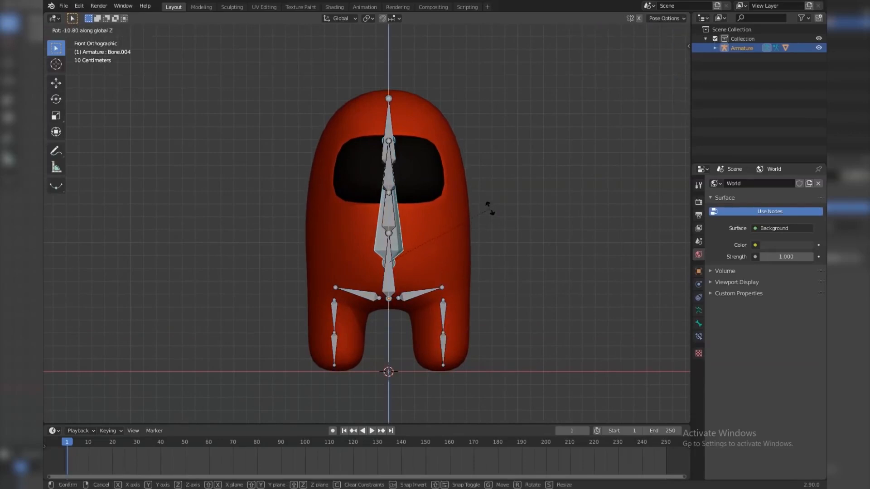
scroll(481, 201, "down", 2)
middle_click_drag(479, 201, 380, 248)
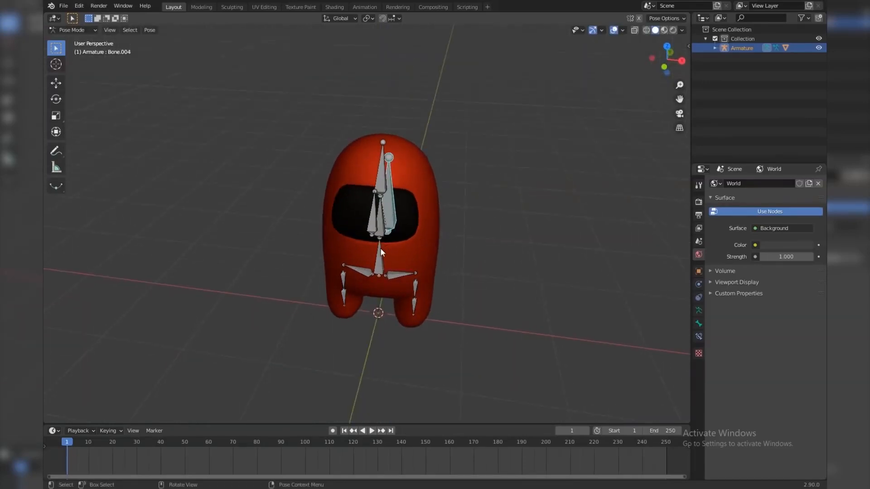
left_click(380, 248)
key("r")
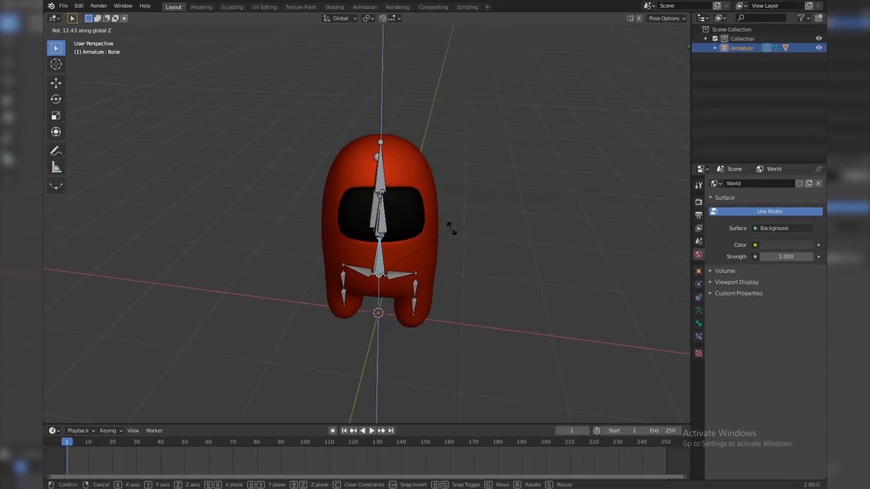
left_click(452, 228)
left_click(375, 235)
key("r")
key("z")
right_click(461, 241)
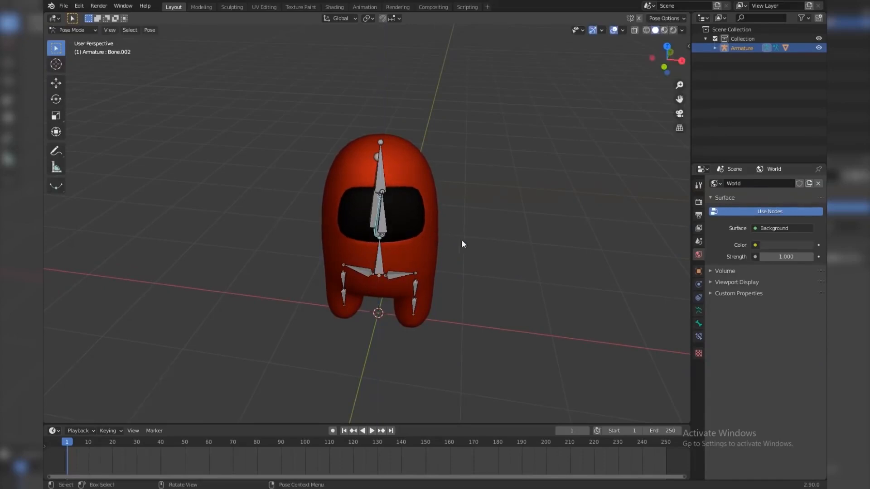
Rotate both hip bones together about -12° around the global Z axis
left_click(369, 274)
left_click(403, 274, "shift")
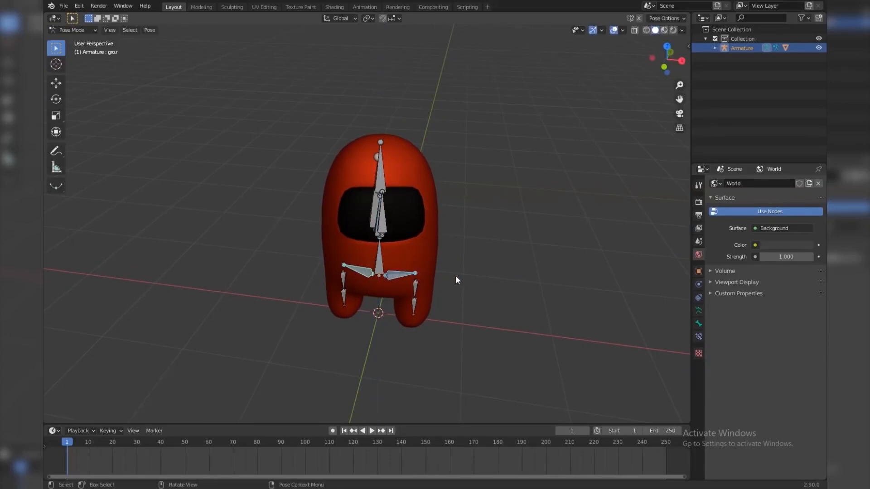
key("r")
key("z")
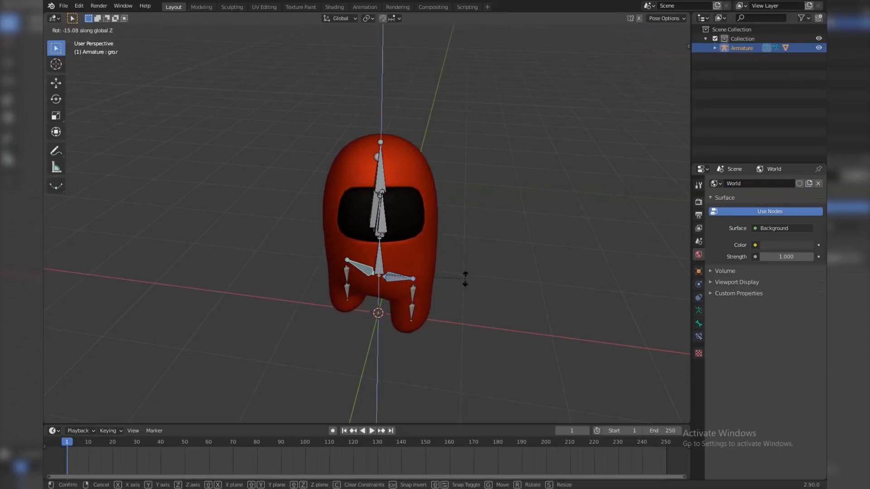
left_click(463, 293)
From the right side view, twist both hip bones further around the global Z axis
key("KP_3")
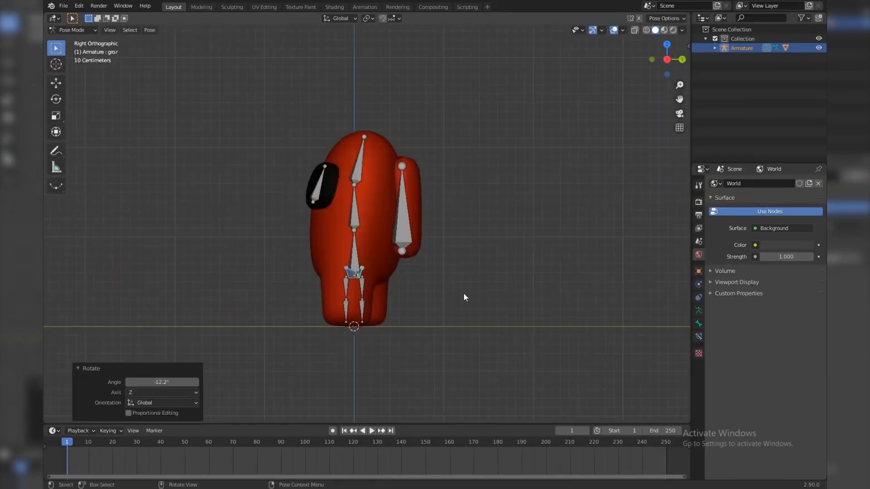
scroll(403, 273, "up", 3)
key("r")
key("z")
left_click(404, 271)
middle_click_drag(404, 268, 404, 227, "shift")
scroll(404, 223, "up", 2)
key("r")
key("z")
left_click(322, 278)
Pose the legs in a stride with the left leg swung forward, the right leg back and its lower leg bent about 32°
left_click(323, 282)
key("r")
left_click(371, 303)
left_click(372, 302)
key("r")
left_click(442, 291)
left_click(442, 291)
key("r")
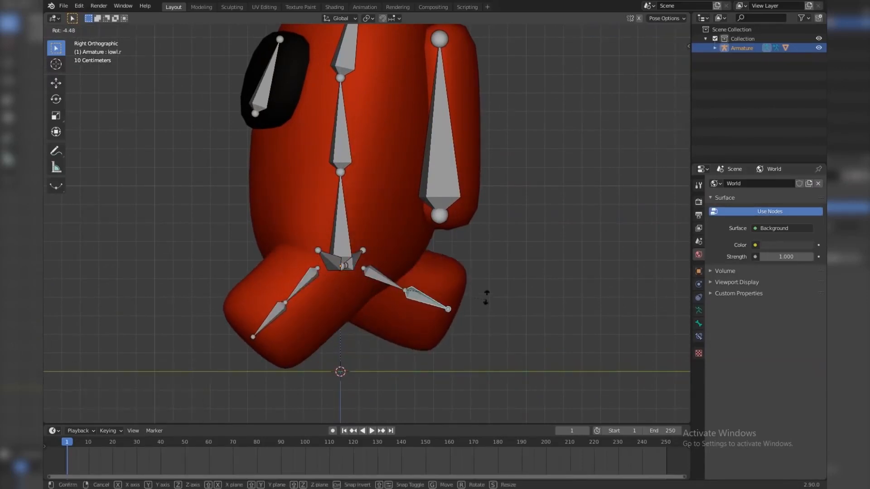
left_click(481, 265)
Insert a Location, Rotation & Scale keyframe for all bones at frame 1 and copy the pose
scroll(479, 261, "down", 3)
middle_click_drag(403, 249, 546, 257)
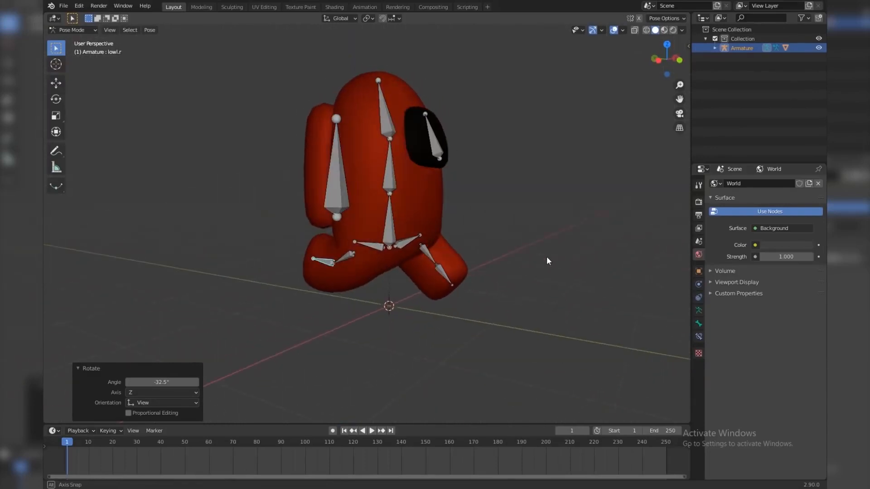
key("a")
key("i")
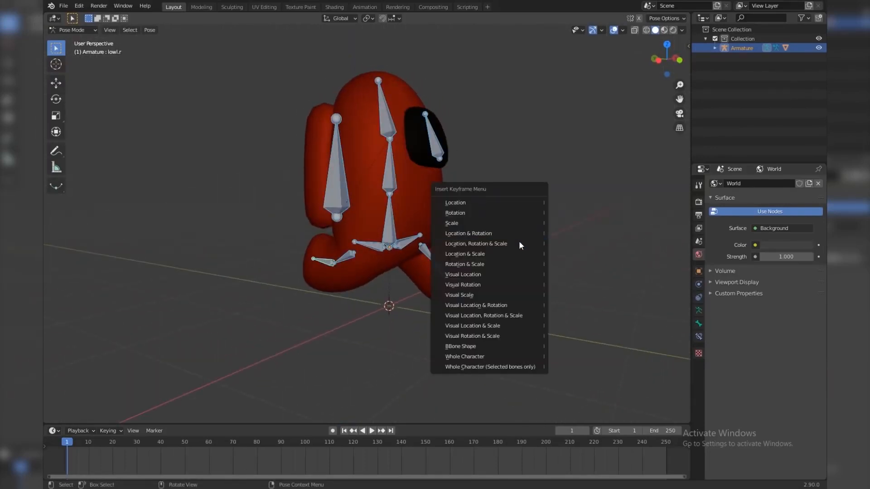
left_click(518, 242)
right_click(323, 347)
left_click(361, 322)
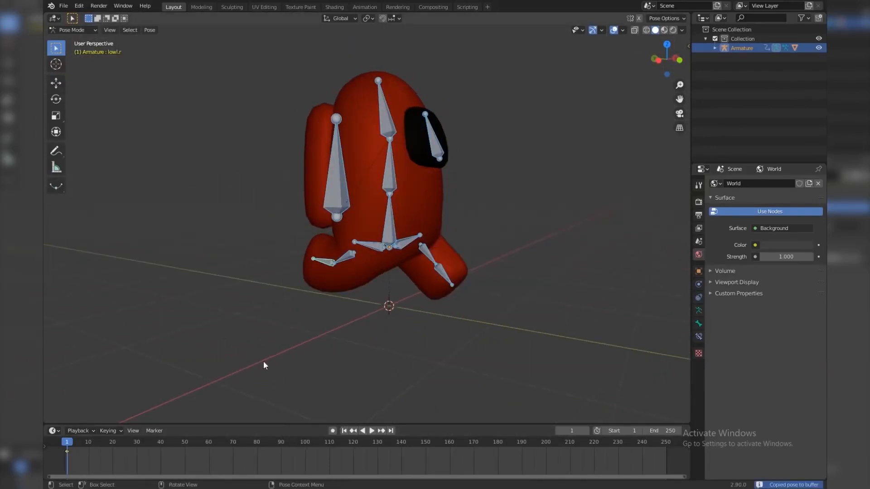
Paste the X-flipped pose at frame 6 and insert a Location, Rotation & Scale keyframe there
scroll(248, 471, "up", 4)
scroll(155, 459, "up", 2)
middle_click_drag(156, 459, 424, 435)
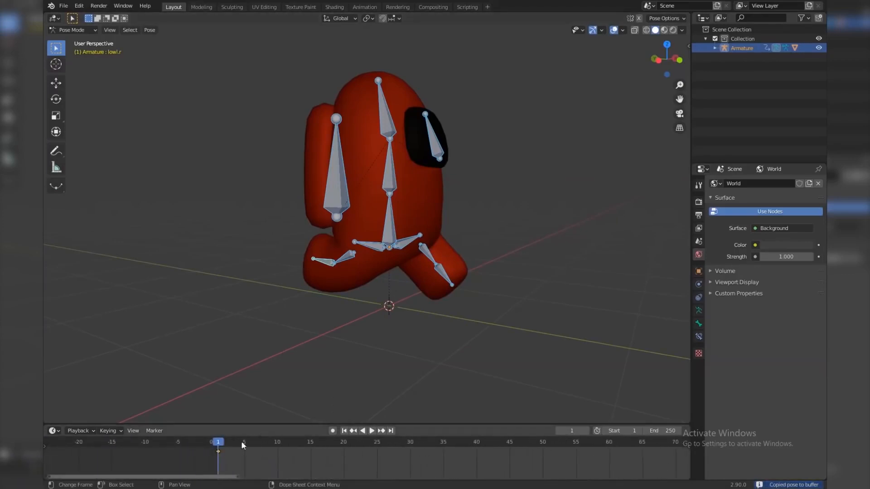
right_click(438, 339)
left_click(423, 356)
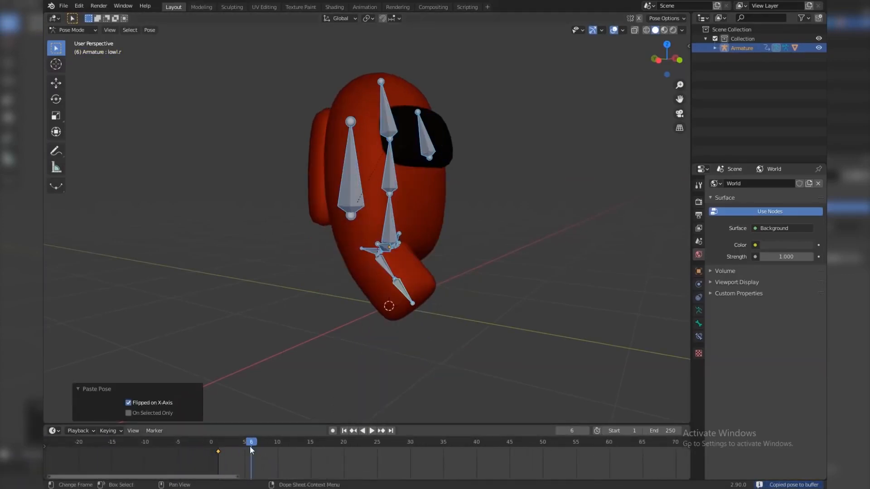
key("i")
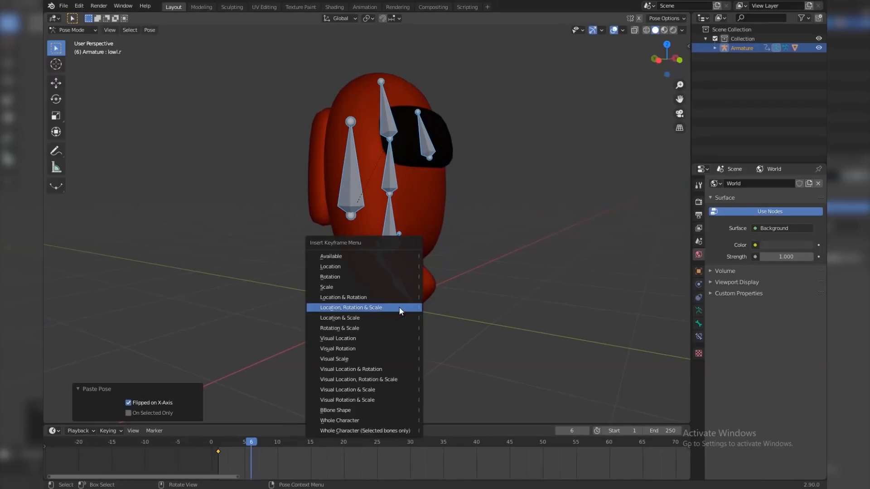
left_click(400, 308)
Space the stride keyframes evenly by moving the flipped pose to frame 7 and duplicating the frame 1 keyframe to frame 13
left_click(232, 448)
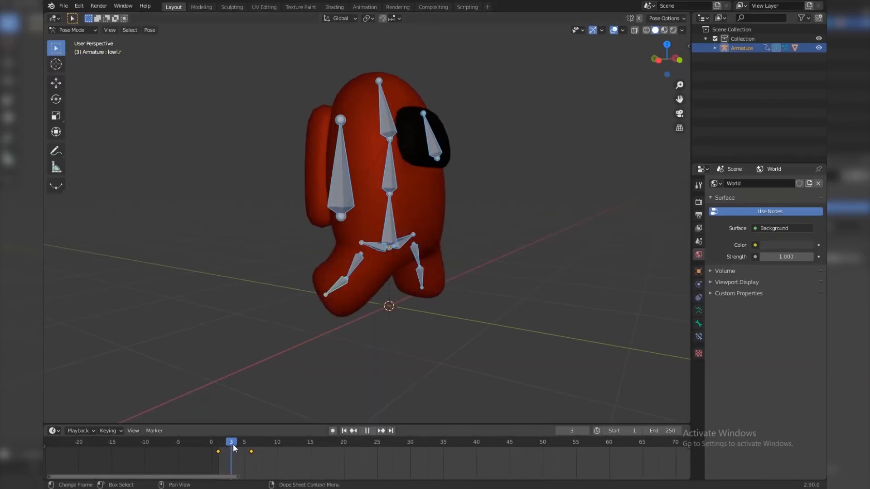
mouse_move(235, 447)
left_mouse_down()
mouse_move(295, 446)
mouse_move(235, 442)
left_mouse_up()
left_click(218, 451)
key("shift+d")
left_click(298, 450)
key("g")
left_click(301, 455)
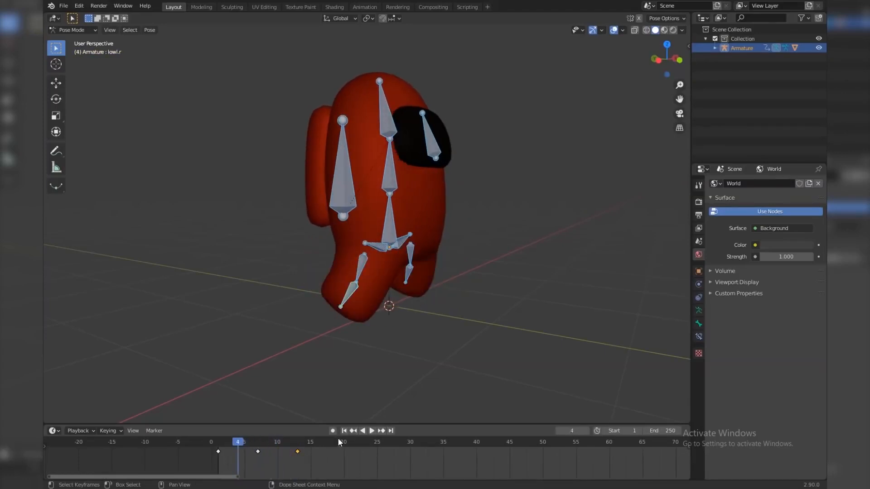
Set all keyframes to constant interpolation so each pose holds, and set the animation's end frame to 13
right_click(366, 451)
left_click(366, 451)
right_click(367, 452)
left_click(354, 419)
left_click_drag(662, 431, 582, 430)
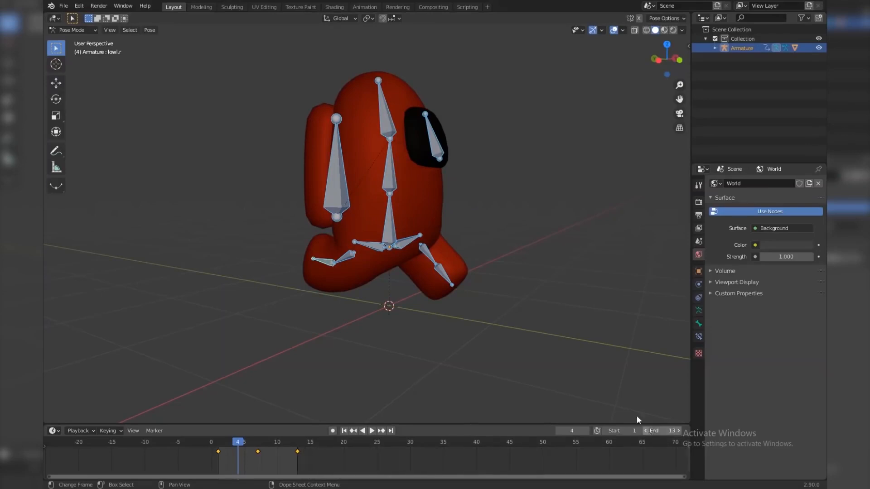
Play the stride animation and check the leg motion from the front and right side views
key("space")
key("KP_3")
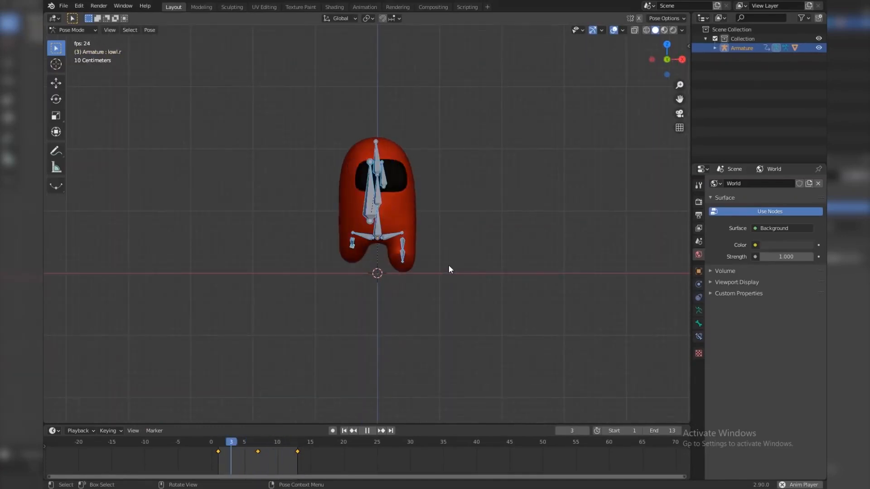
scroll(449, 269, "up", 2)
key("KP_3")
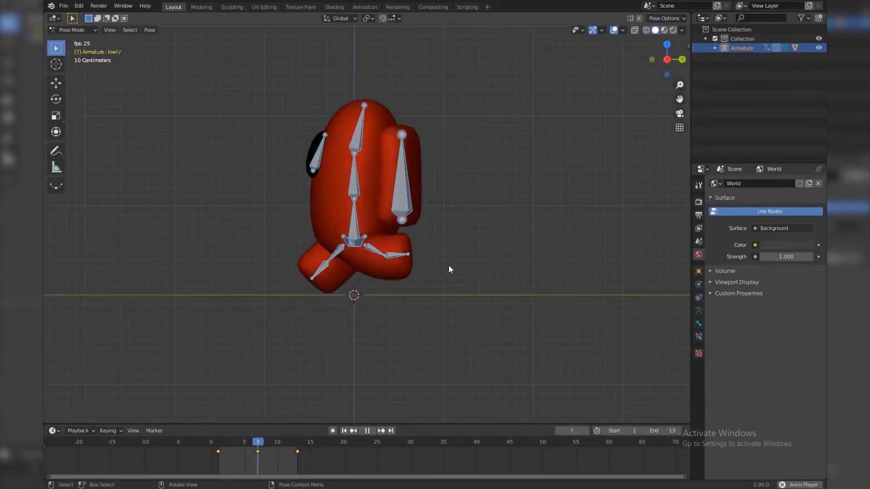
scroll(369, 343, "up", 2)
Go to frame 4 and clear the rotation of both hip bones
left_click(222, 446)
left_click_drag(222, 446, 237, 441)
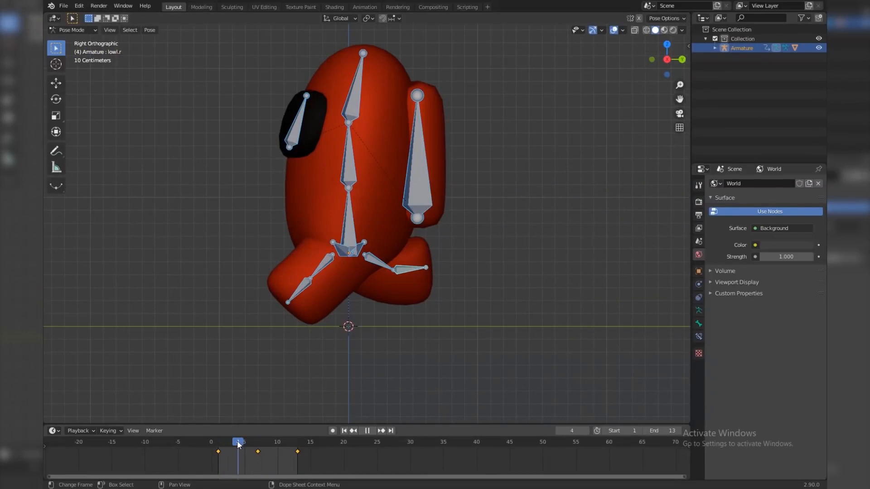
scroll(314, 306, "up", 2)
left_click(332, 257)
left_click(363, 251, "shift")
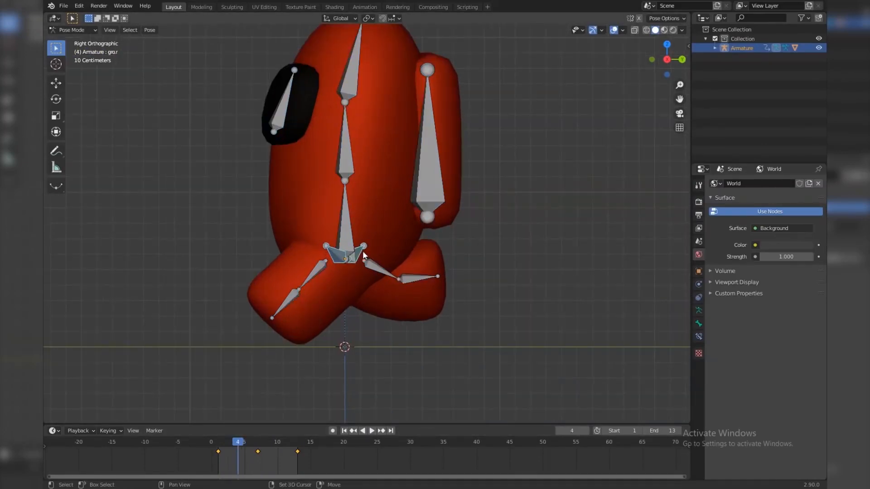
key("alt+r")
Pose the passing position at frame 4 with the left leg straight down and the right lower leg bent backward
left_click(333, 267)
key("r")
left_click(384, 256)
left_click(369, 270)
key("r")
left_click(383, 308)
left_click(374, 310)
key("r")
left_click(427, 292)
Lower the lowest spine bone along the global Z axis for the frame 4 pose
left_click(349, 193)
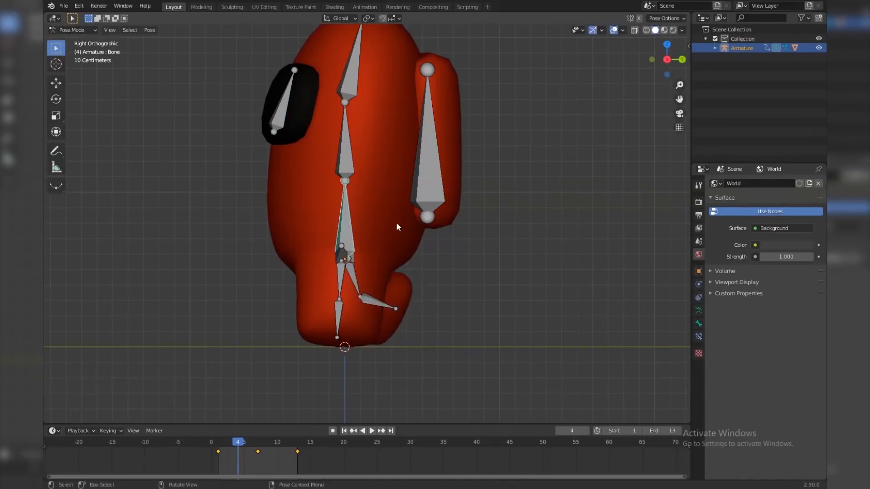
scroll(400, 222, "down", 1)
key("g")
key("z")
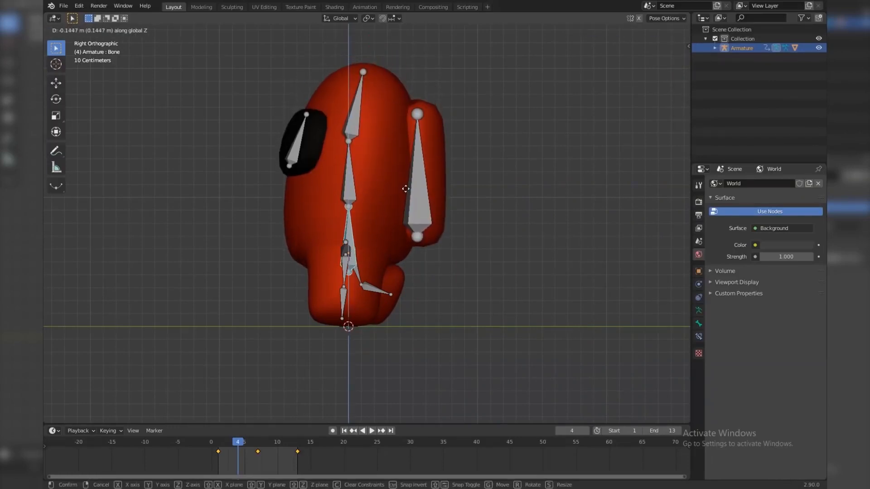
left_click(389, 213)
middle_click_drag(389, 210, 519, 215)
key("g")
key("z")
left_click(443, 221)
From the front view, rotate the right upper leg bone inward
scroll(469, 202, "down", 5)
key("a")
key("KP_1")
scroll(399, 231, "up", 4)
left_click(339, 256)
scroll(392, 252, "up", 2)
key("r")
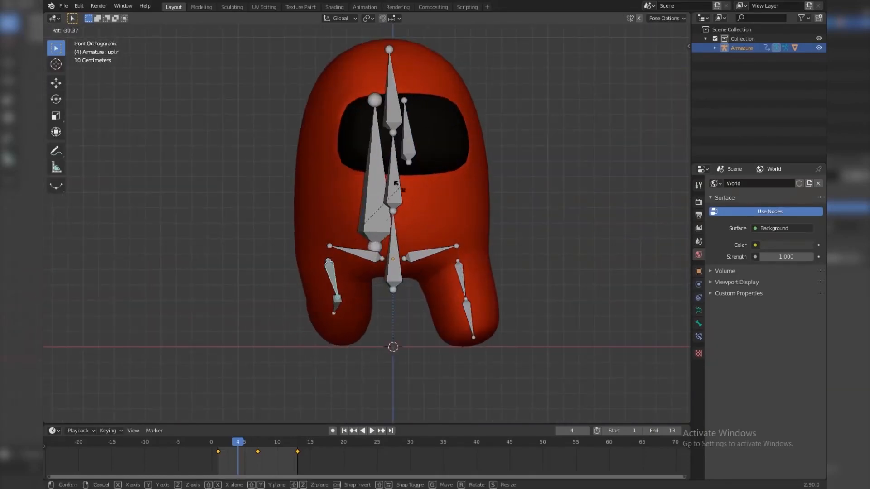
left_click(397, 182)
key("r")
key("r")
left_click(383, 181)
Rotate the left upper leg bone about 16° inward so the left leg stands upright
left_click(460, 275)
key("r")
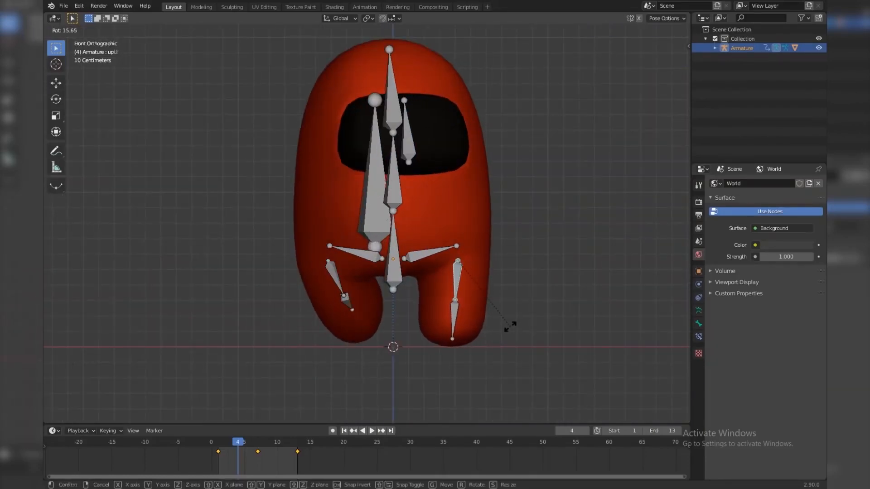
left_click(509, 326)
Clear the rotation of the lowest spine bone
key("a")
left_click(396, 195)
left_click(396, 240)
key("alt+r")
Copy the pose of all bones and keyframe it at frame 4
key("a")
right_click(510, 197)
left_click(495, 180)
key("i")
left_click(458, 299)
Paste the X-flipped passing pose at frame 10 and keyframe it
left_click(277, 441)
right_click(372, 360)
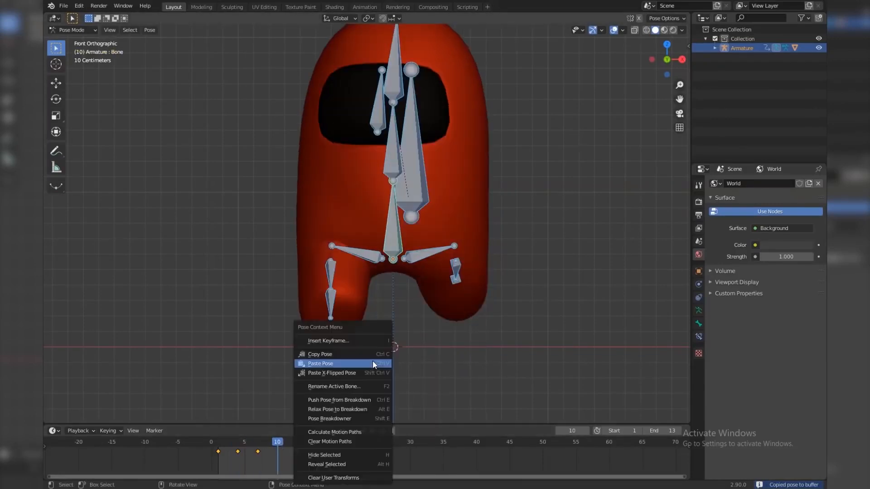
left_click(372, 370)
scroll(449, 280, "down", 3)
scroll(446, 278, "up", 1)
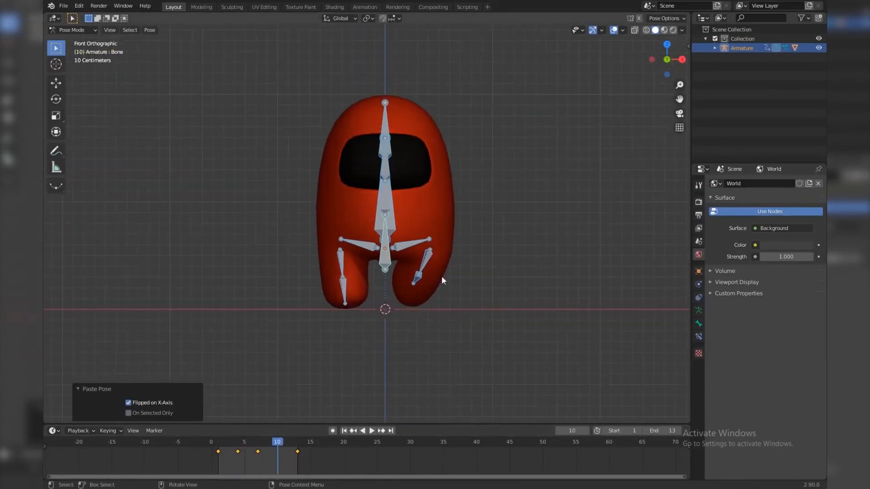
key("i")
left_click(479, 257)
Play the walk cycle and hide the viewport overlays to see the character without its bones
scroll(479, 257, "down", 2)
key("space")
middle_click_drag(507, 256, 430, 270)
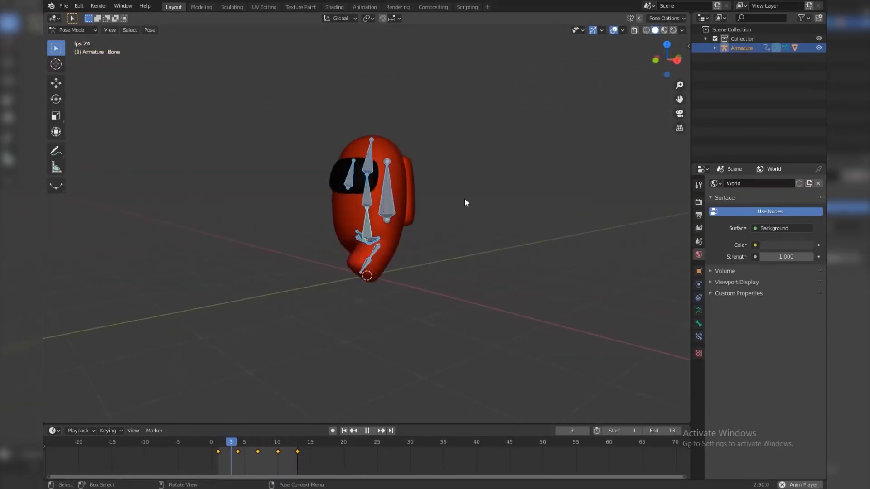
left_click(613, 31)
scroll(506, 208, "down", 3)
middle_click_drag(505, 208, 336, 236)
Stop playback and change the keyframes' interpolation mode so the poses blend between keyframes
key("Escape")
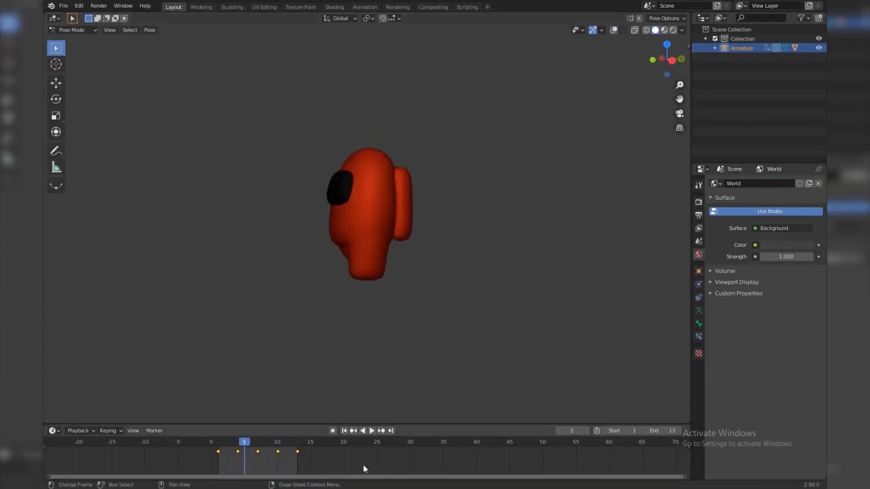
key("t")
left_click(341, 440)
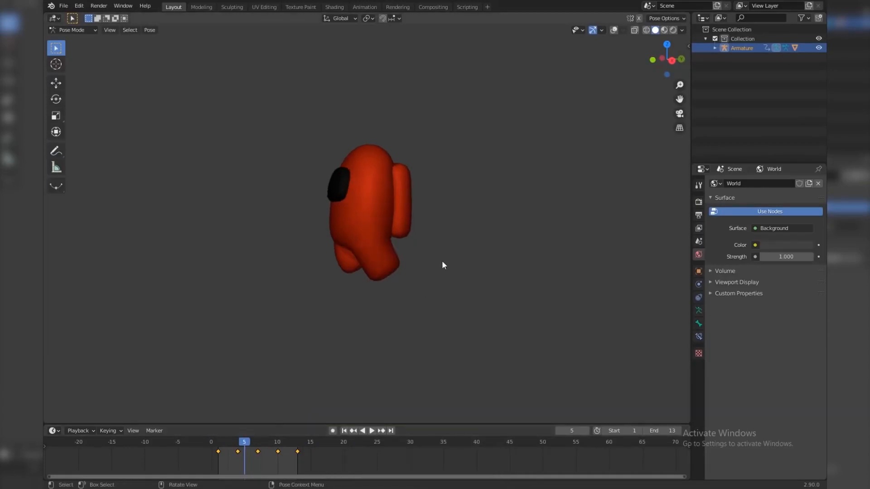
Play the walk cycle again and inspect the motion from the opposite side
key("space")
scroll(408, 277, "down", 1)
middle_click_drag(365, 295, 556, 302)
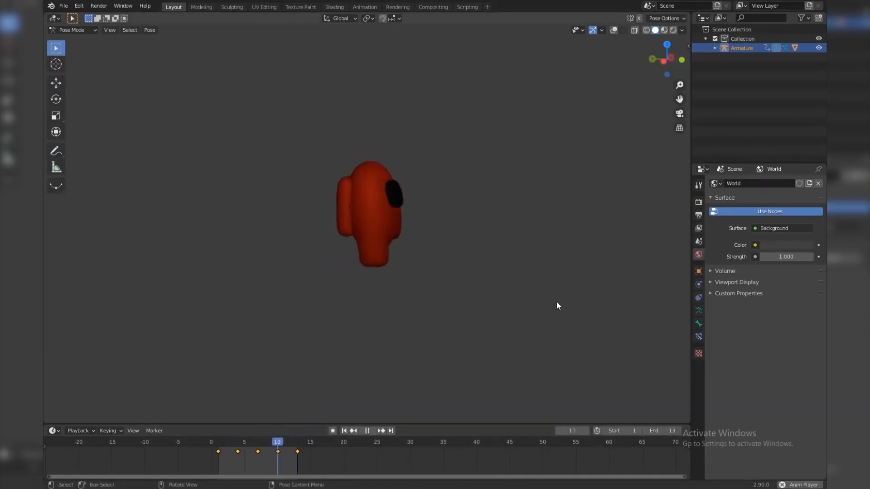